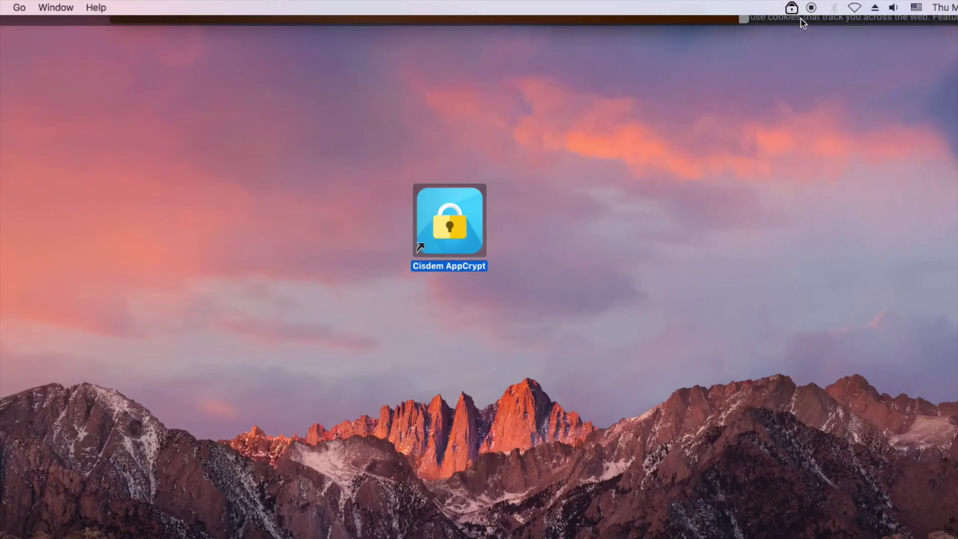
Step: Open AppCrypt's main window from the menu-bar icon and unlock it with the password
left_click(793, 9)
left_click(798, 22)
type("•••")
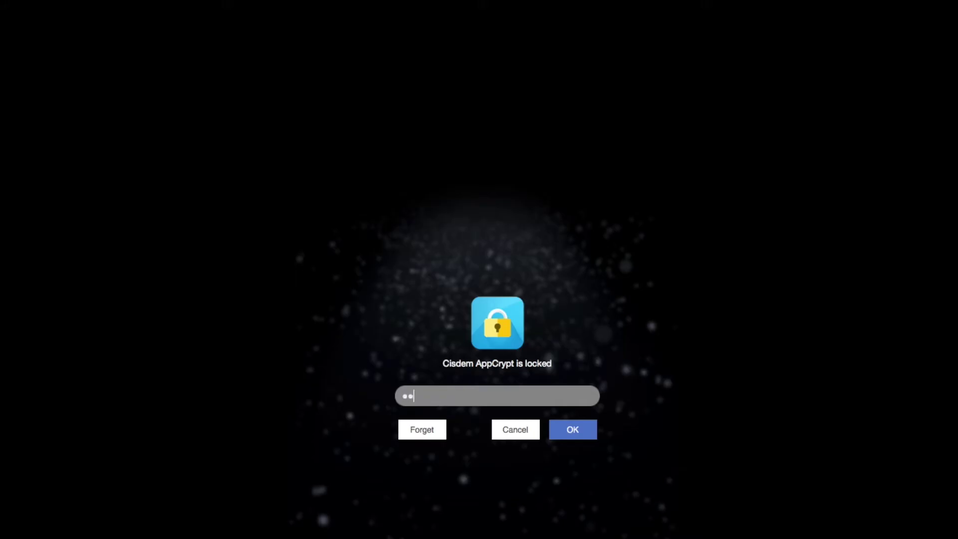
left_click(567, 431)
left_click_drag(522, 163, 528, 88)
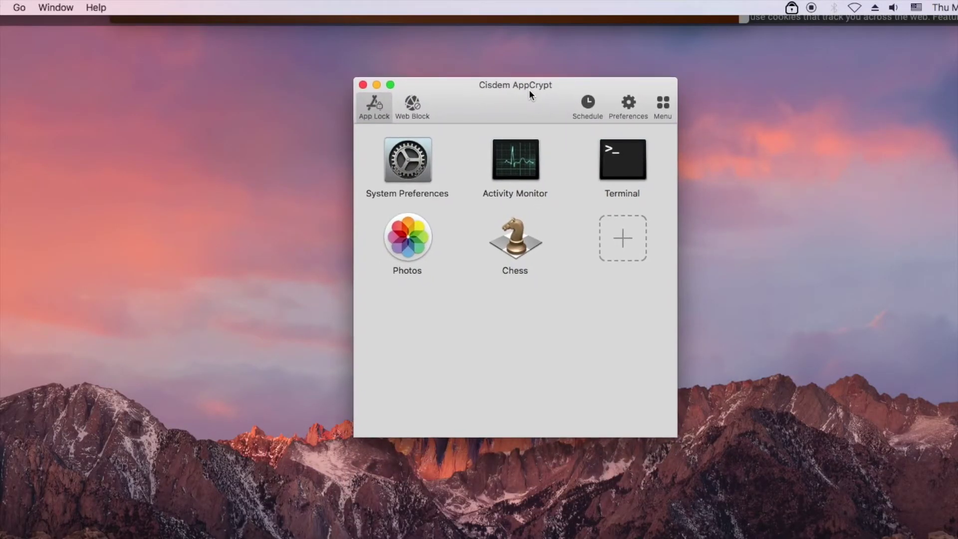
left_click(409, 106)
left_click(414, 135)
type("https://www.nationalgeographic.com")
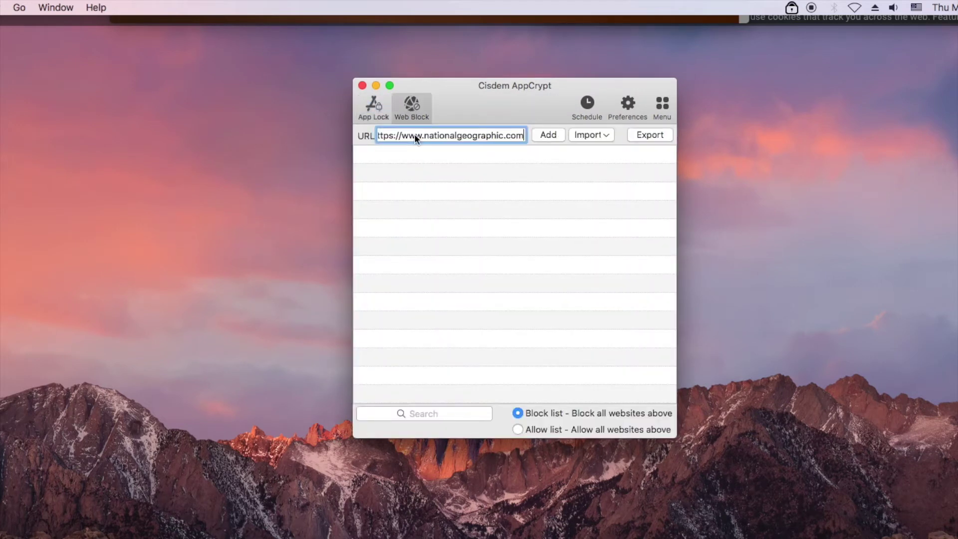
left_click(543, 138)
left_click(362, 85)
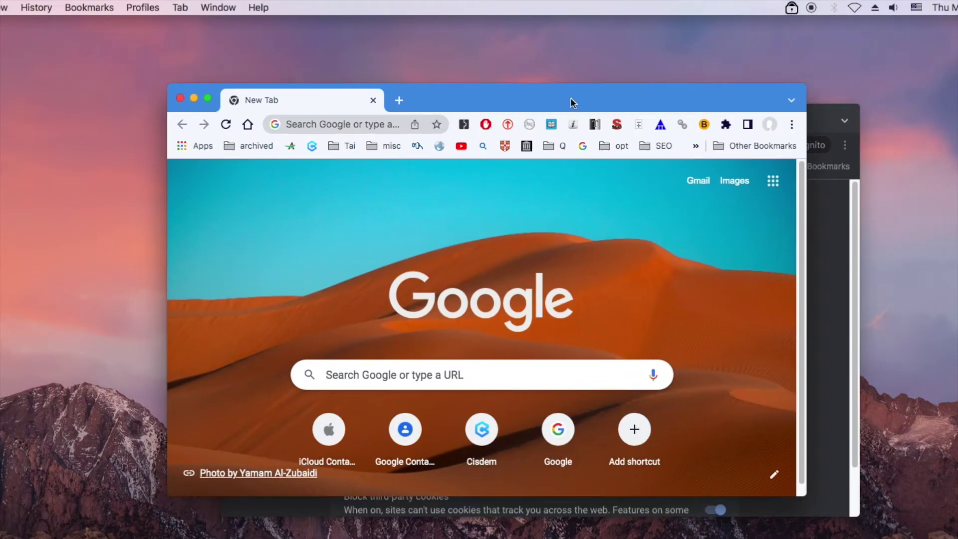
Step: Load the National Geographic address in Chrome and in an Incognito window to test the block
left_click(341, 123)
type("https://www.nationalgeographic.com")
key("Return")
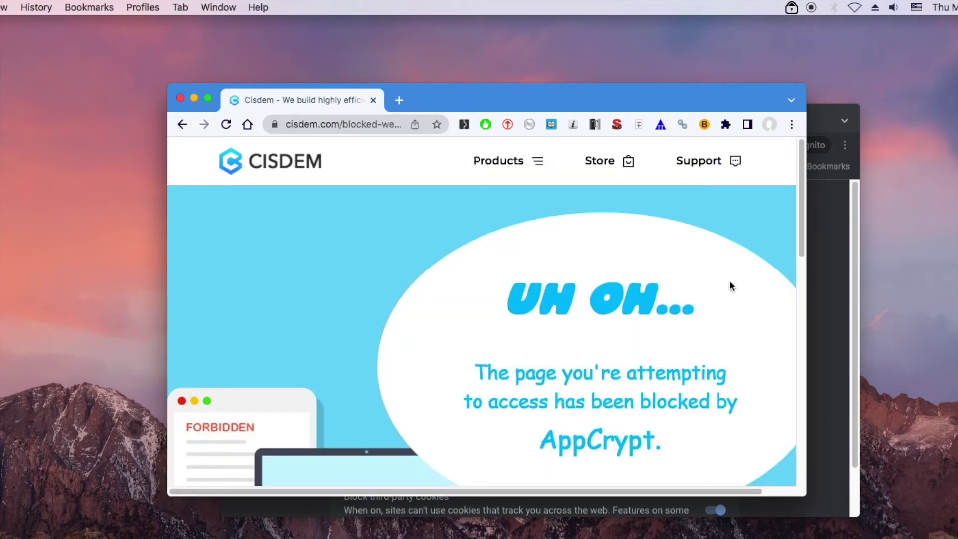
left_click(830, 267)
left_click(432, 144)
type("https://www.nationalgeographic.com")
key("Return")
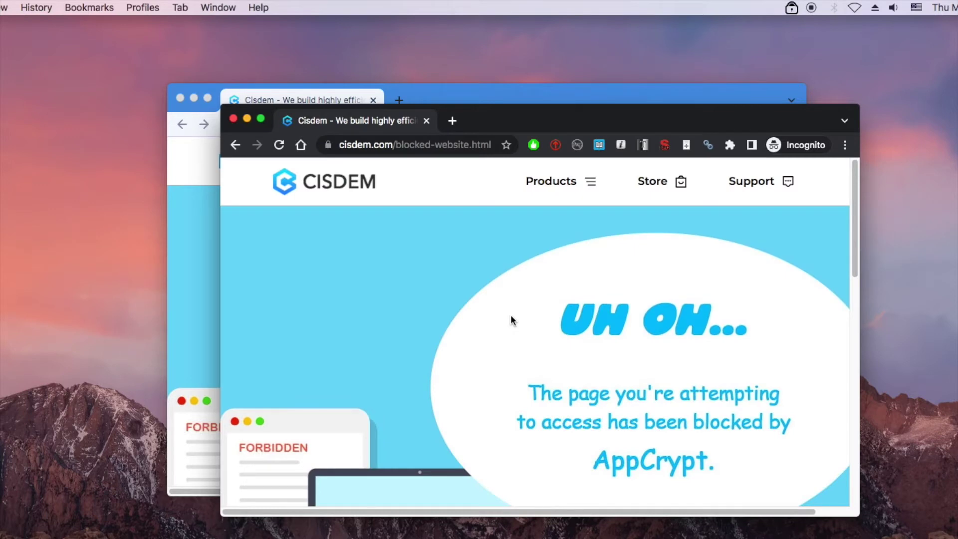
Step: Close Incognito, load ted.com in a new tab, then close Chrome
left_click(233, 118)
left_click(399, 100)
left_click(387, 125)
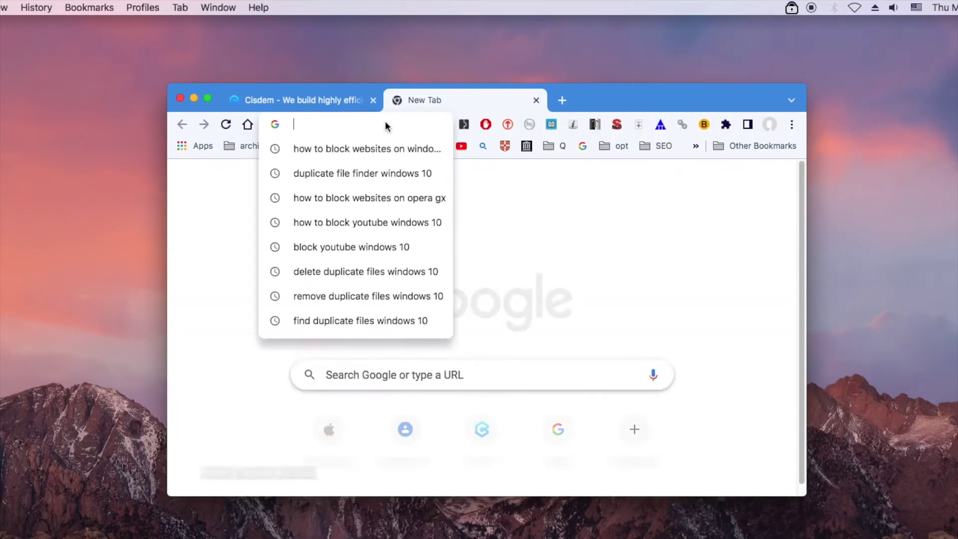
type("ted.com")
key("Return")
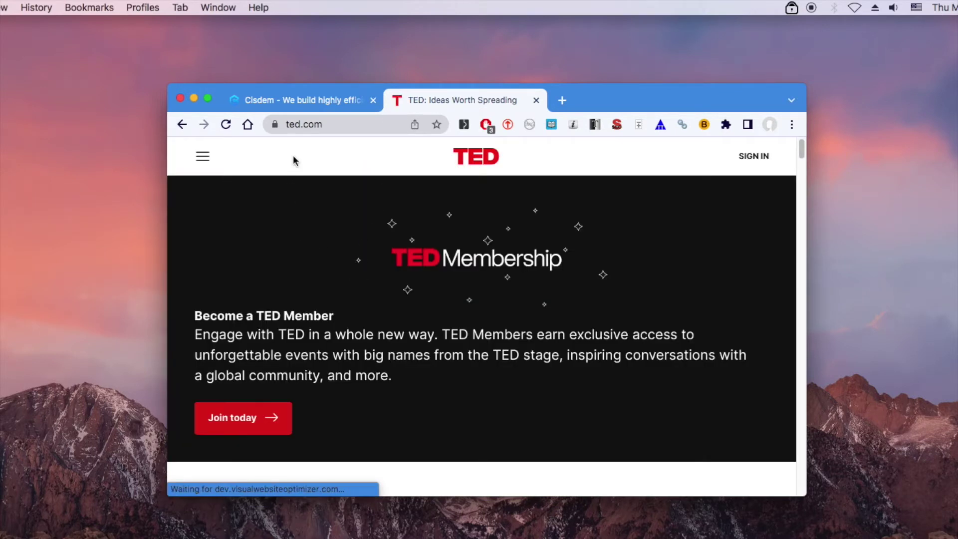
left_click(180, 99)
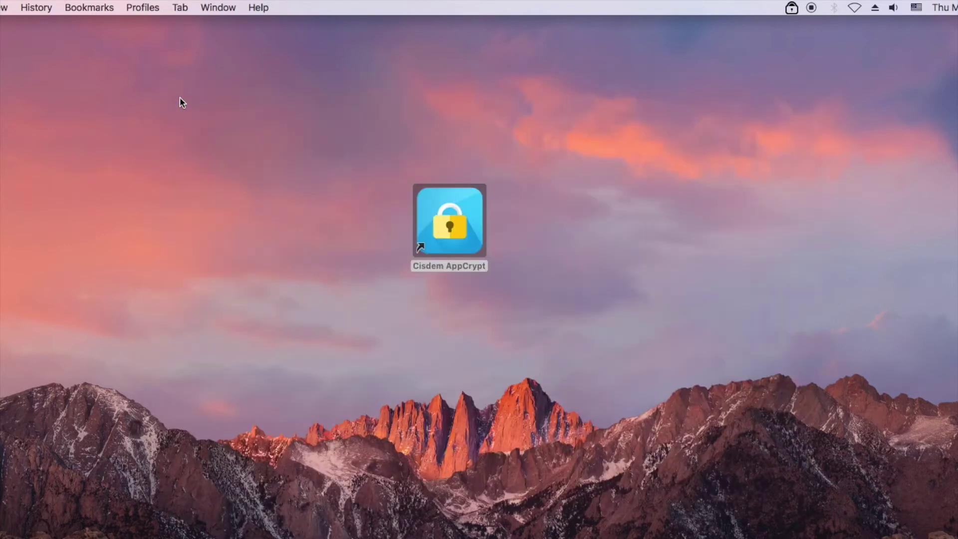
Step: Reopen AppCrypt's main window from the menu-bar icon and unlock it with the password
left_click(791, 8)
left_click(795, 23)
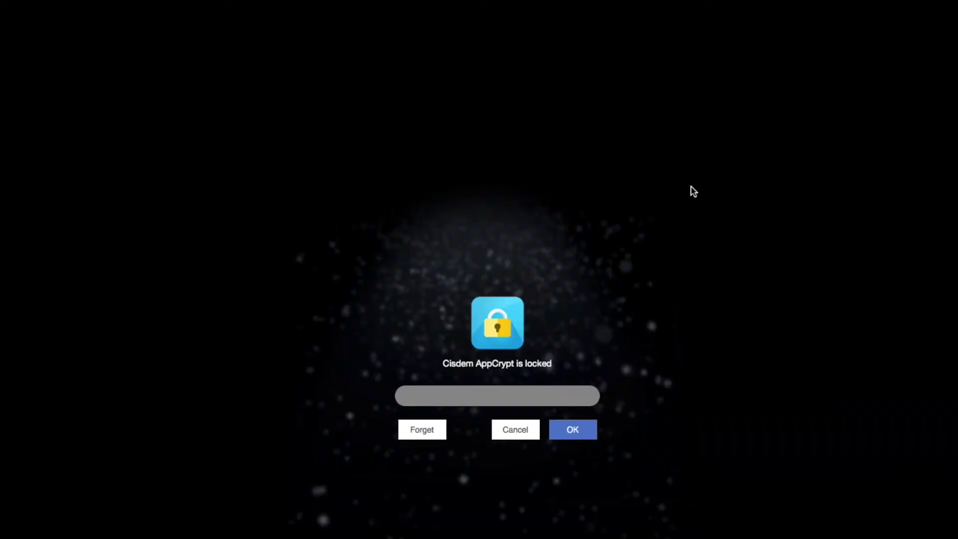
type("123")
left_click(573, 430)
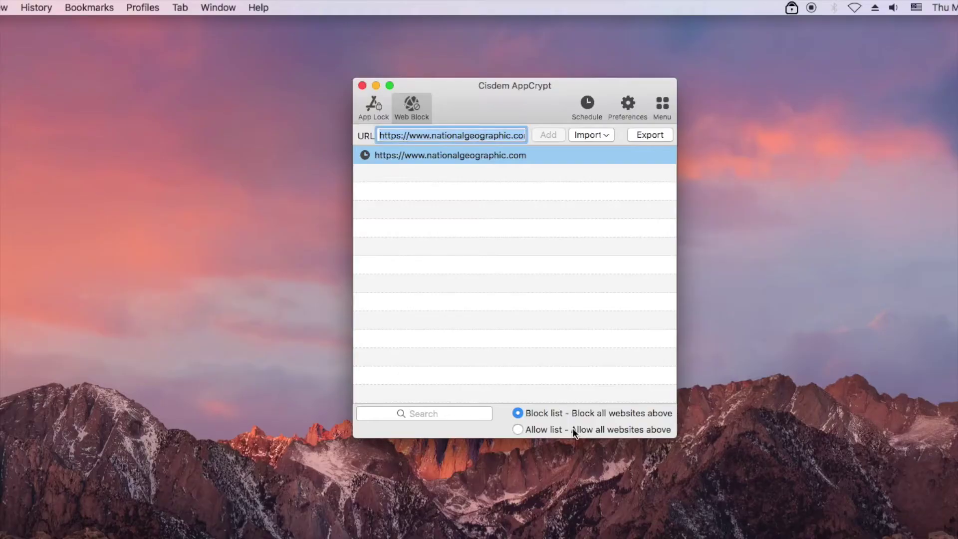
Step: Import the Dating Sites, Shopping Sites and Gambling Sites collections into the Web Block list
left_click(599, 136)
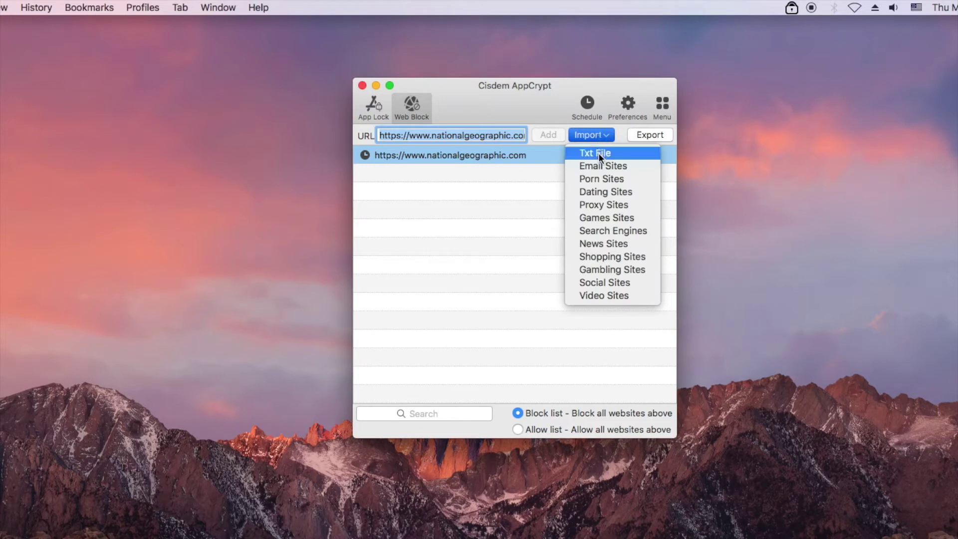
left_click(596, 192)
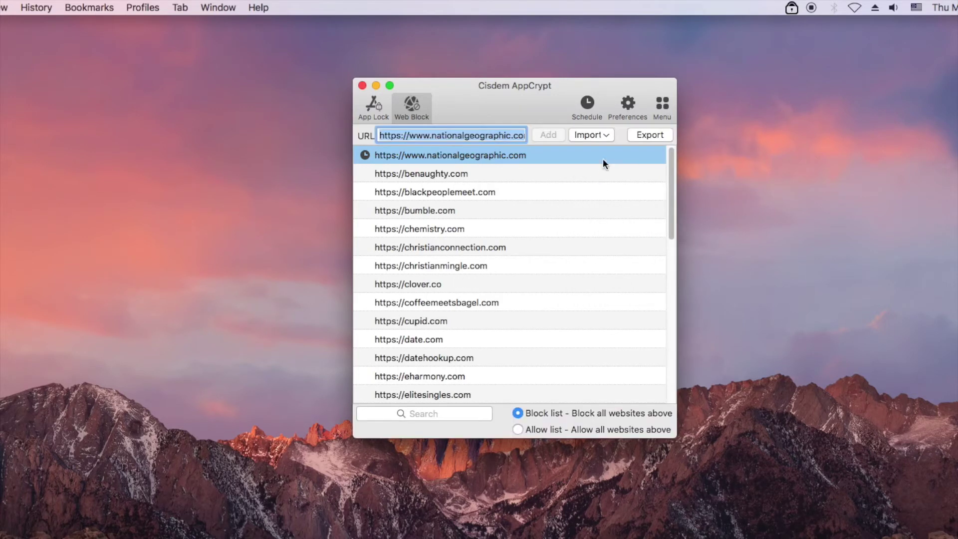
left_click(591, 135)
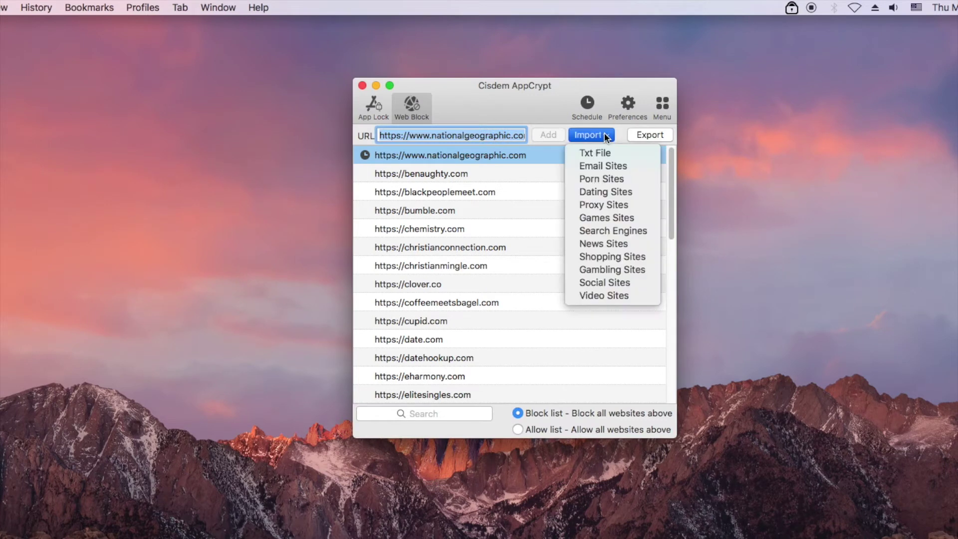
left_click(586, 256)
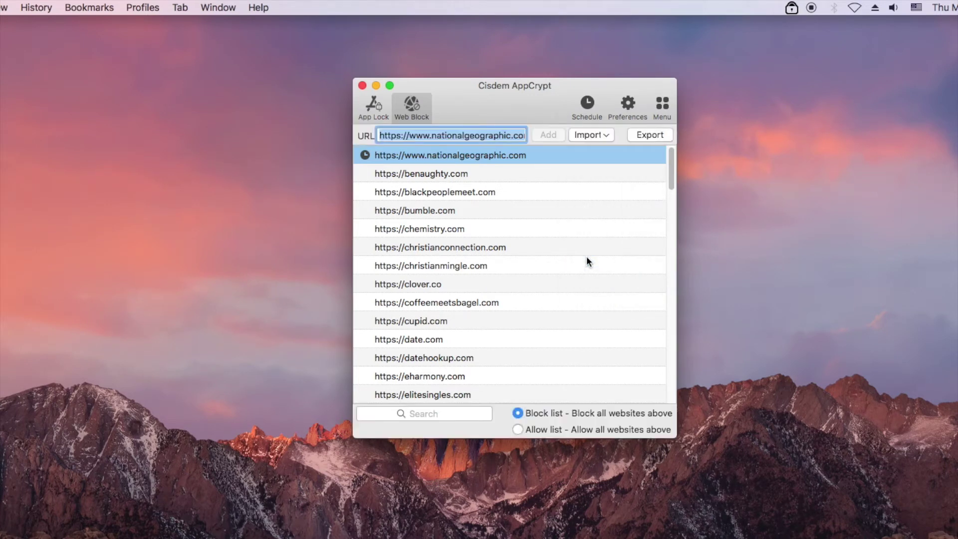
left_click(592, 134)
left_click(603, 271)
left_click(588, 136)
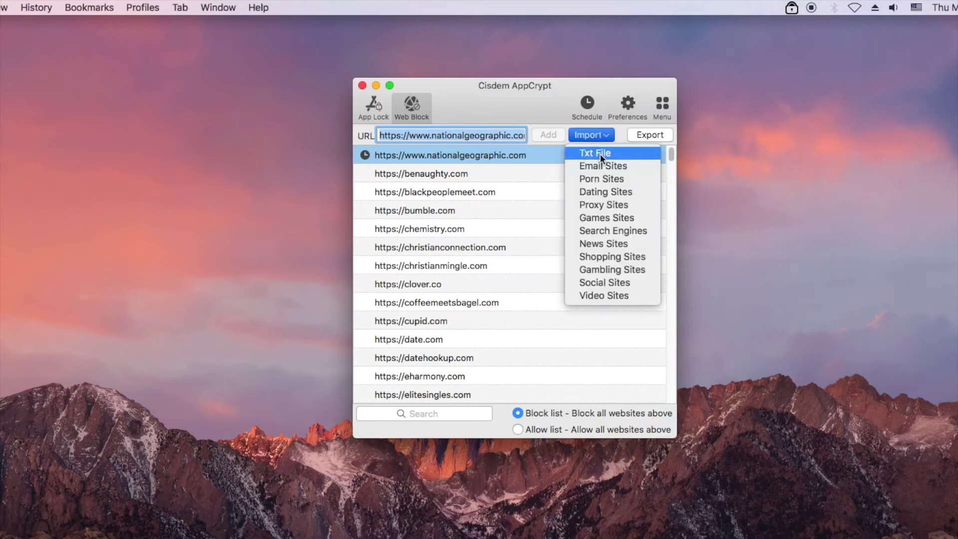
left_click(600, 154)
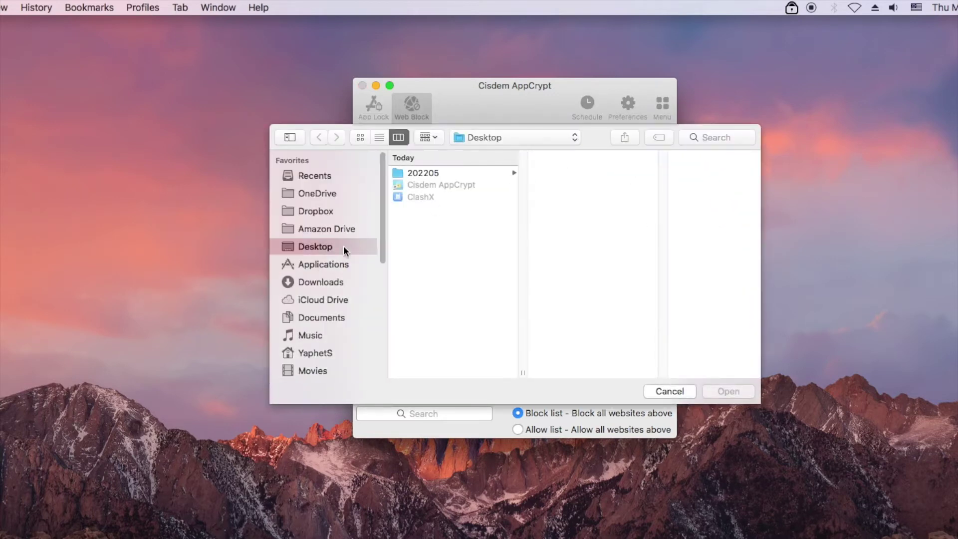
left_click(674, 391)
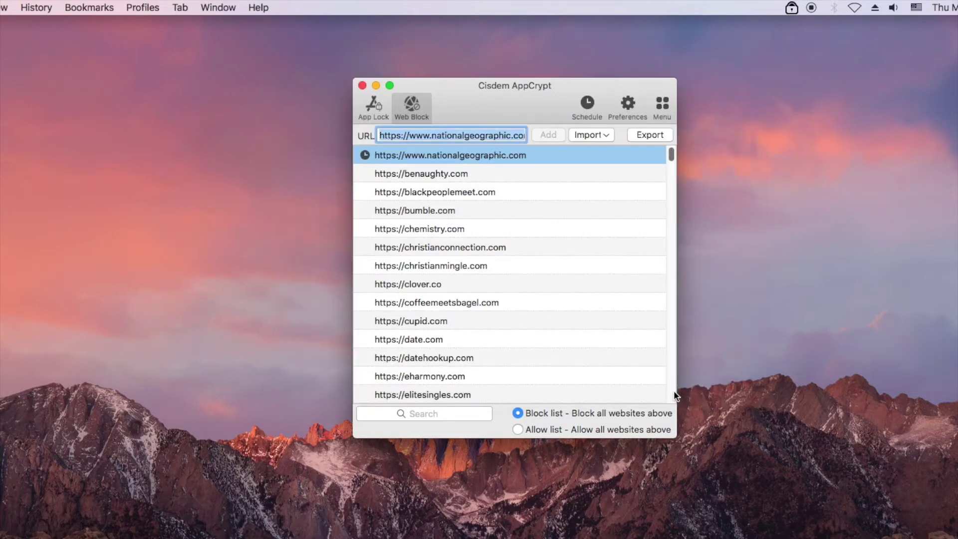
left_click_drag(670, 155, 675, 133)
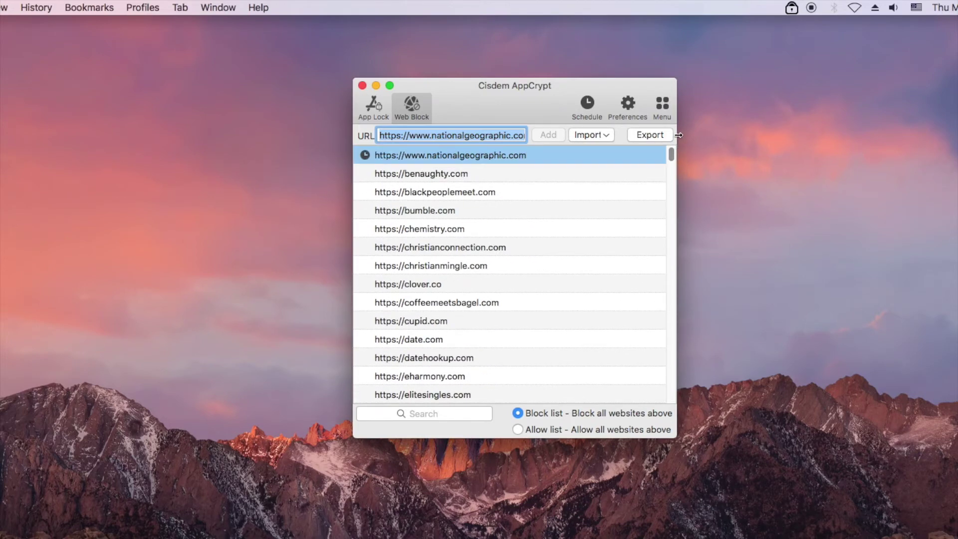
left_click(650, 135)
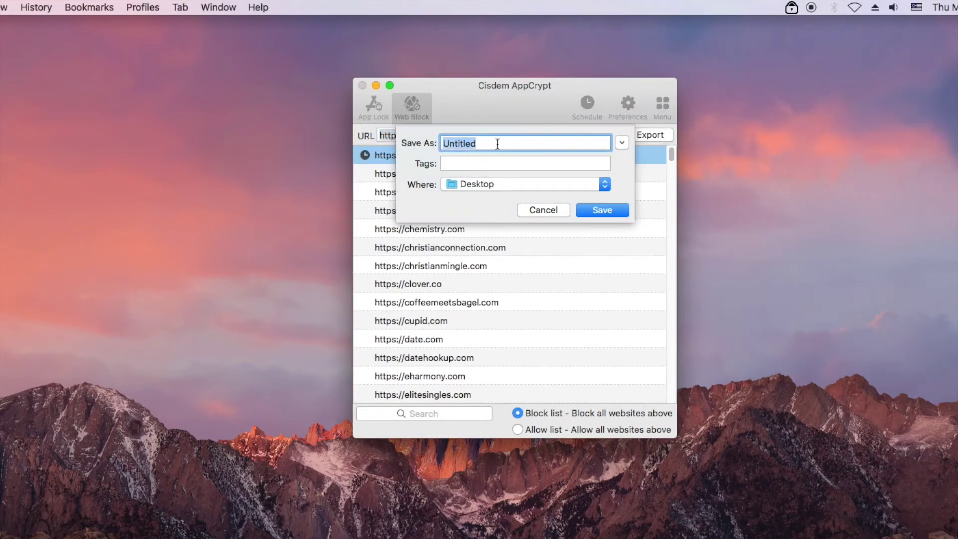
left_click(543, 209)
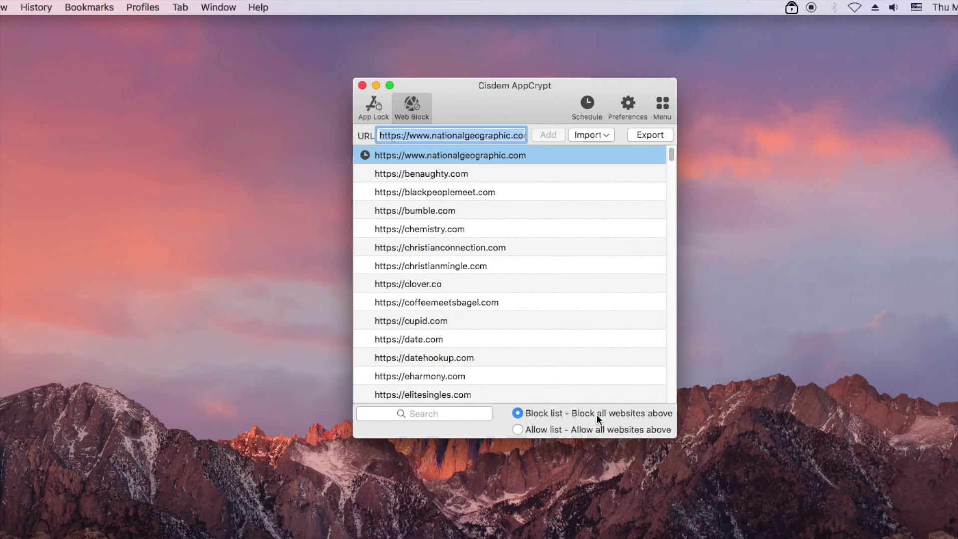
Step: Switch to Allow list mode, add ted.com, then switch back to Block list mode
left_click(518, 429)
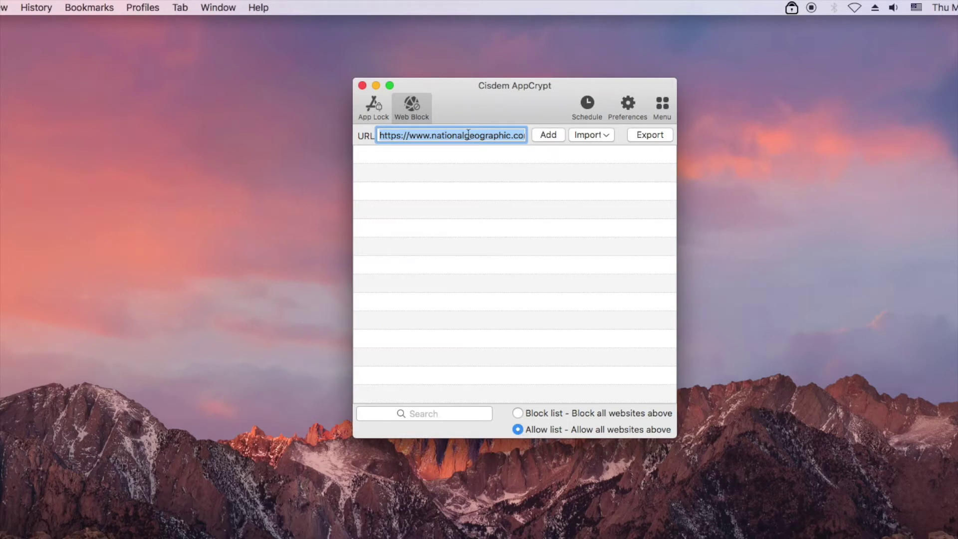
key("BackSpace")
type("ted.com")
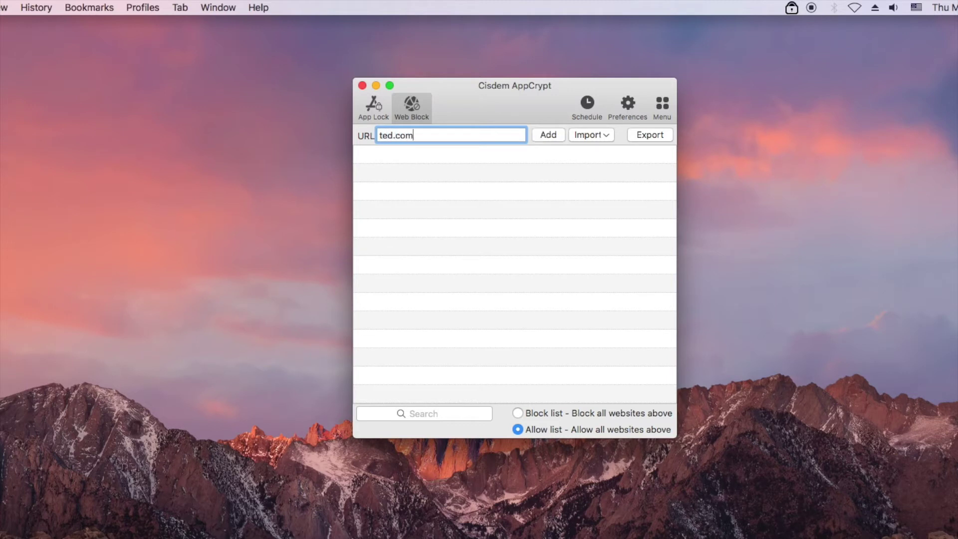
left_click(539, 134)
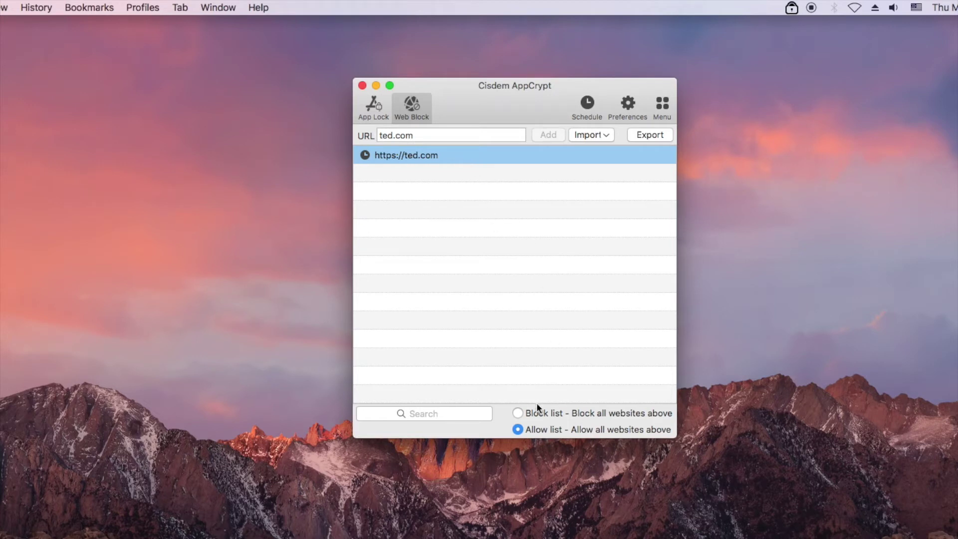
left_click(518, 413)
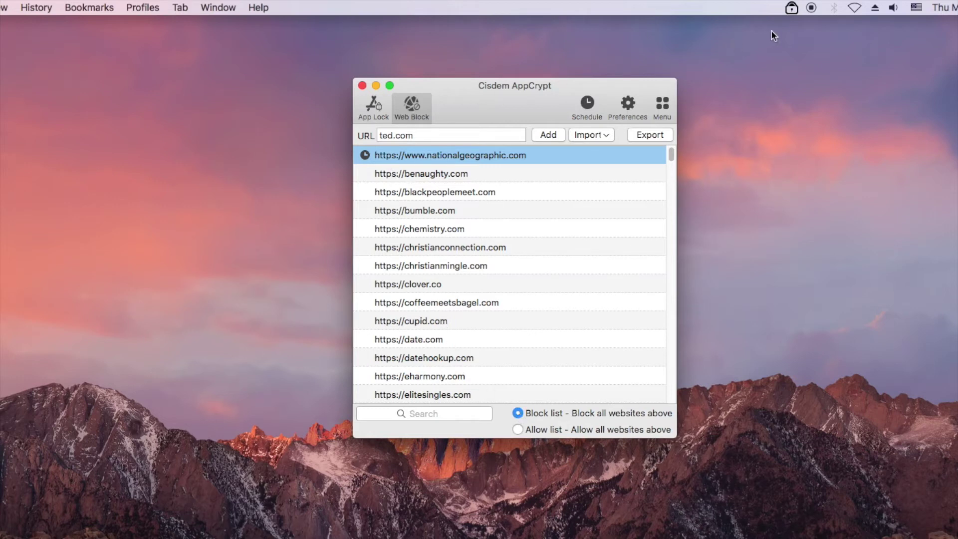
Step: Close AppCrypt's main window, then quit the app by confirming its password
left_click(792, 8)
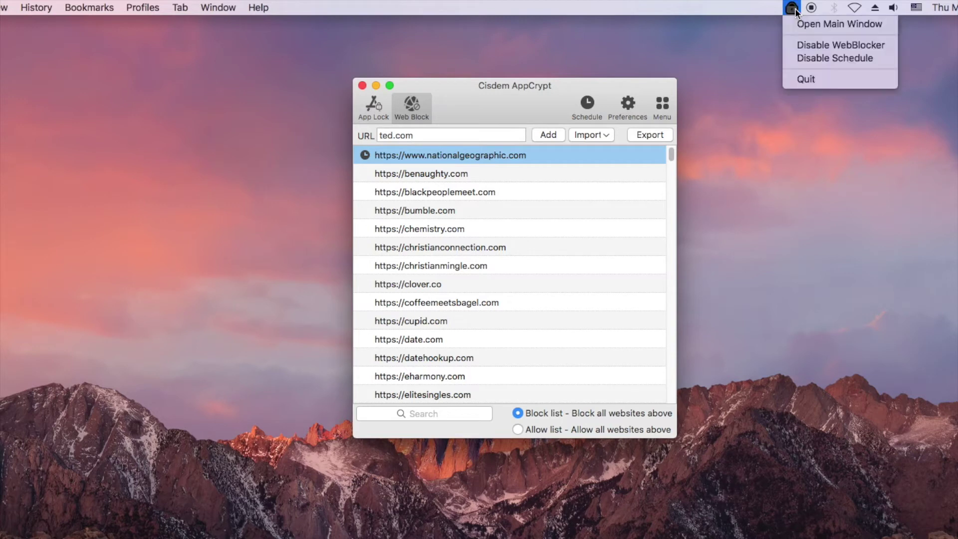
left_click(806, 80)
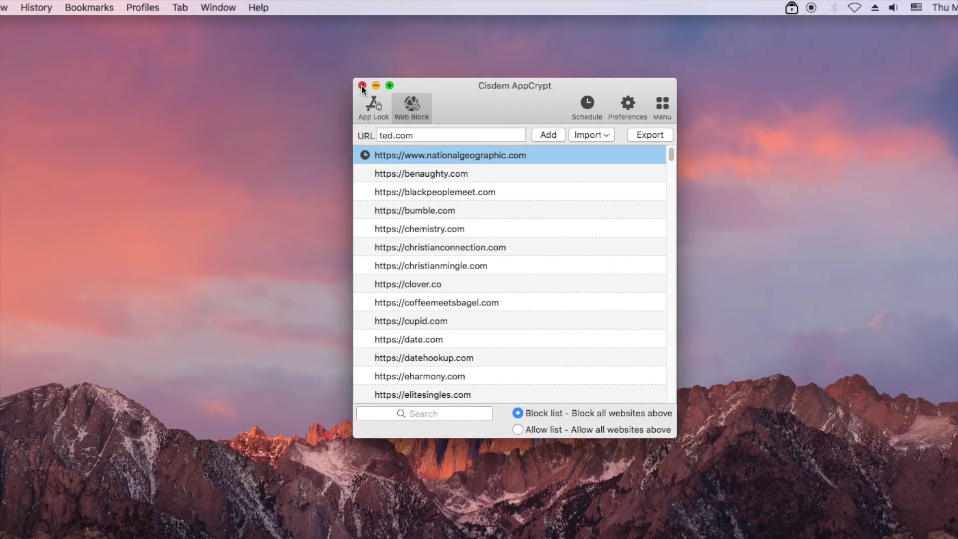
left_click(792, 8)
left_click(803, 81)
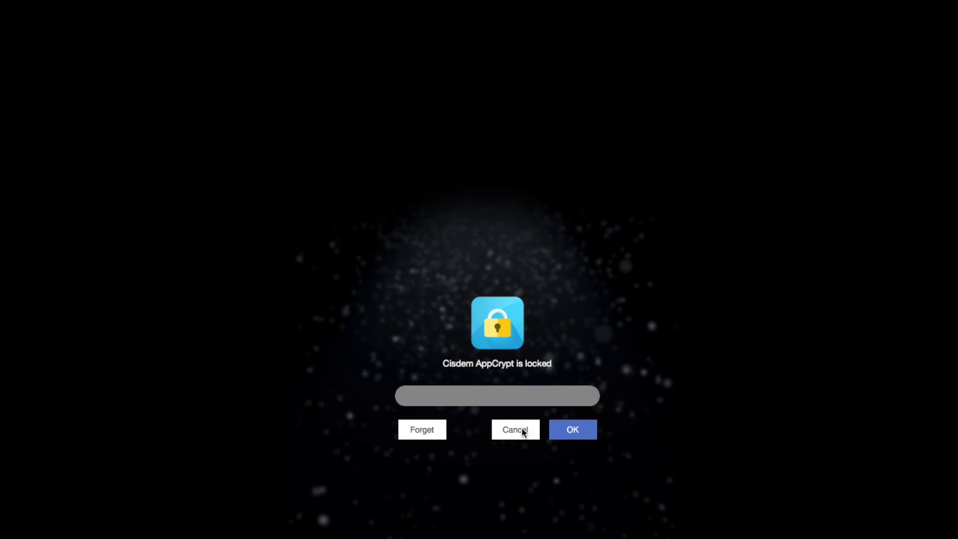
type("123")
left_click(554, 432)
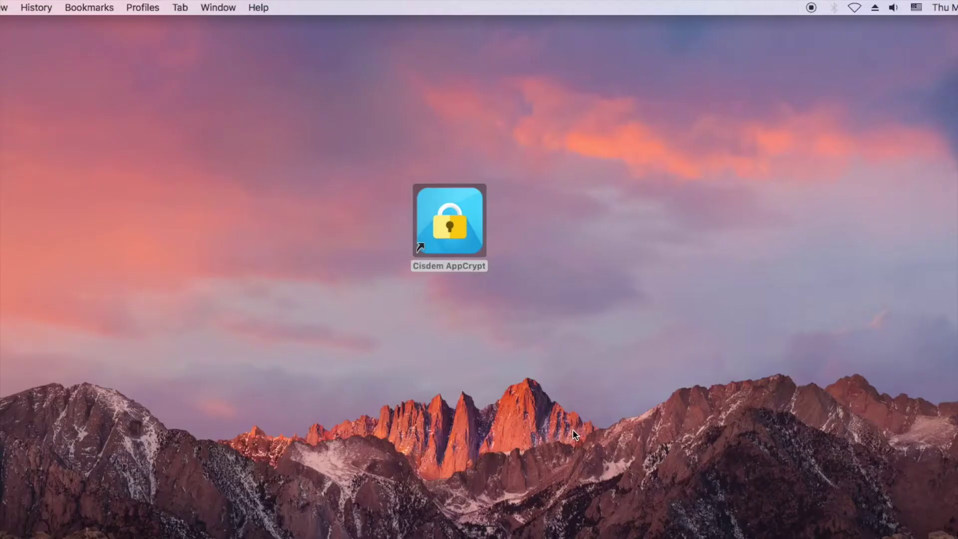
left_click(474, 210)
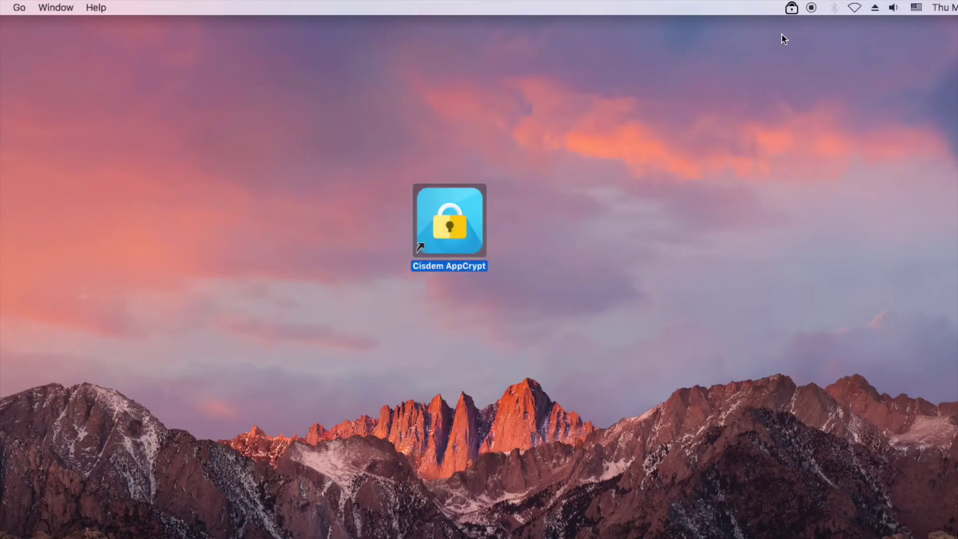
Step: Open AppCrypt's main window from the menu-bar icon and unlock it with the password
left_click(792, 7)
left_click(797, 25)
type("123")
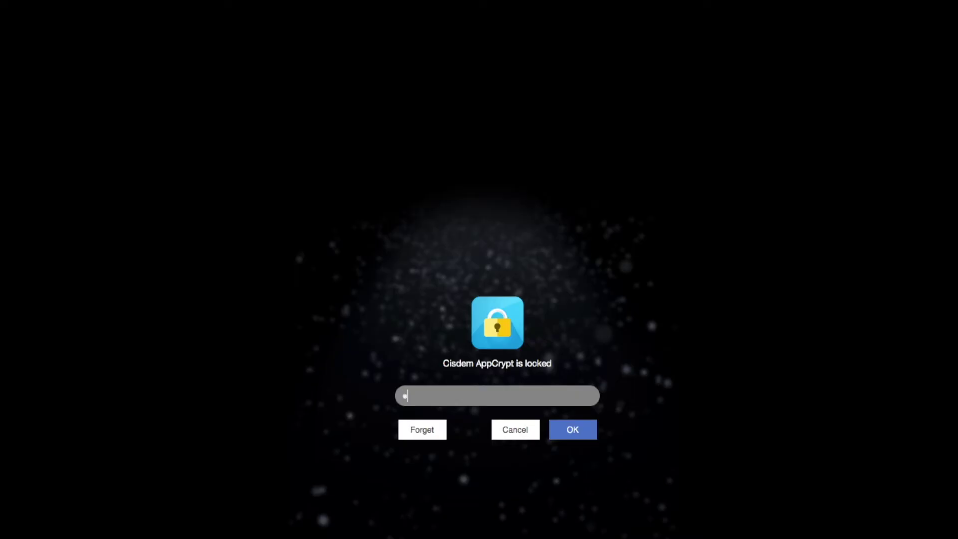
left_click(572, 429)
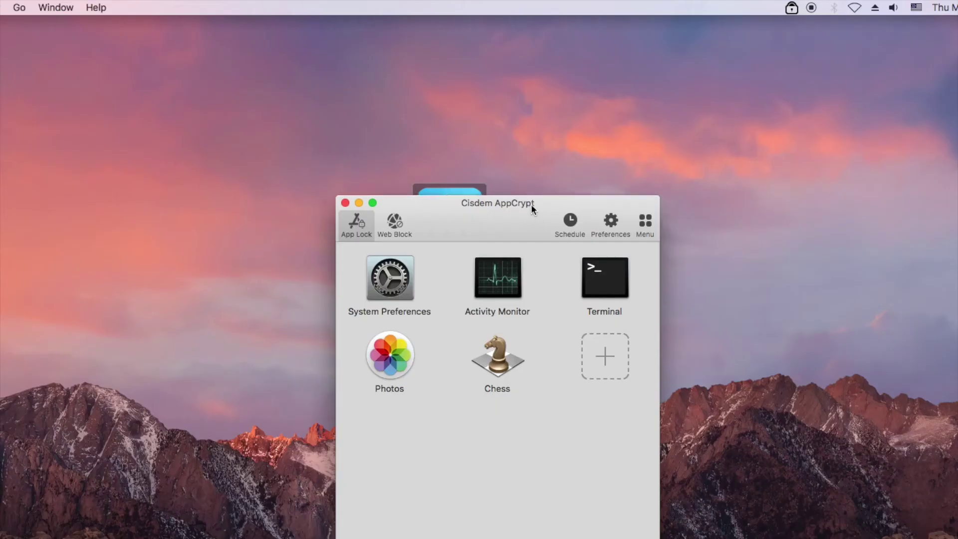
Step: Turn on launch at system startup, close both windows, and request the main window again
left_click(616, 84)
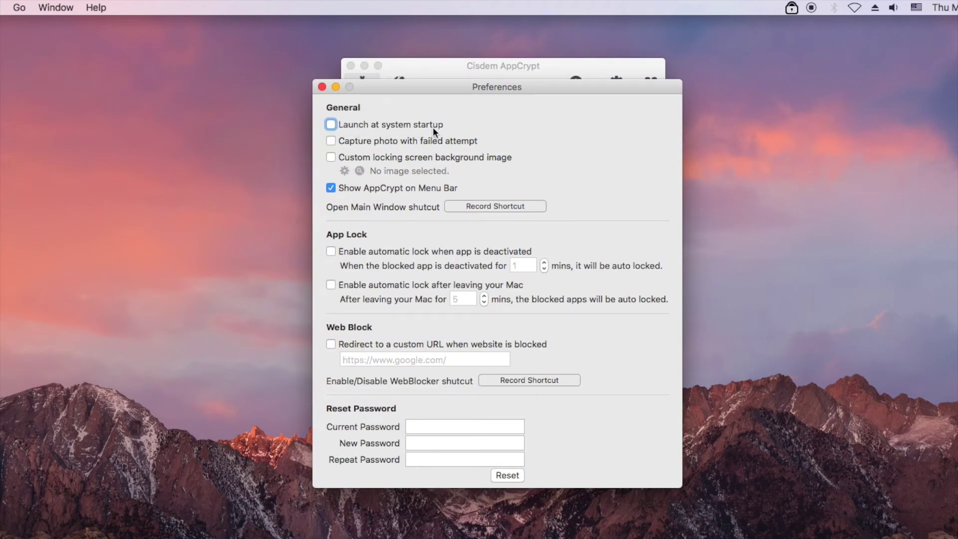
left_click(330, 123)
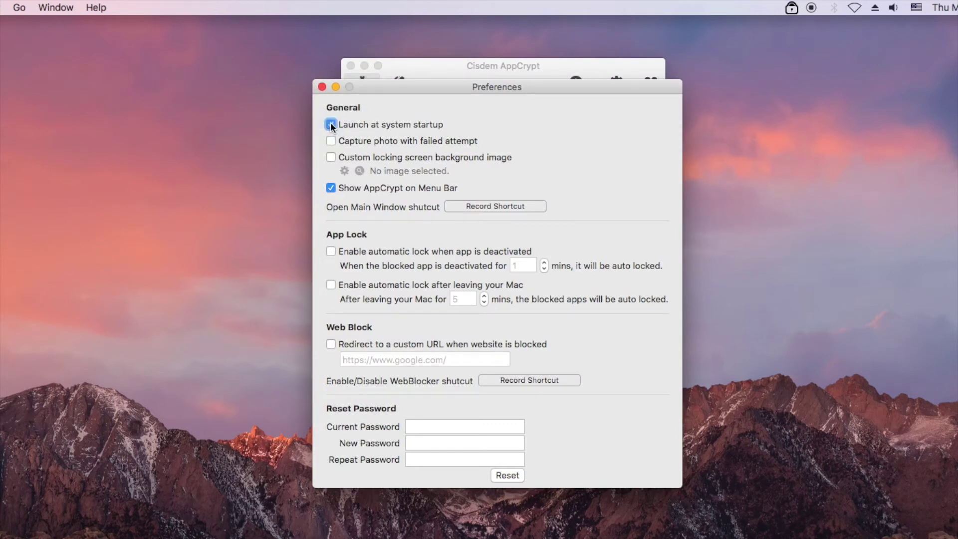
left_click(322, 87)
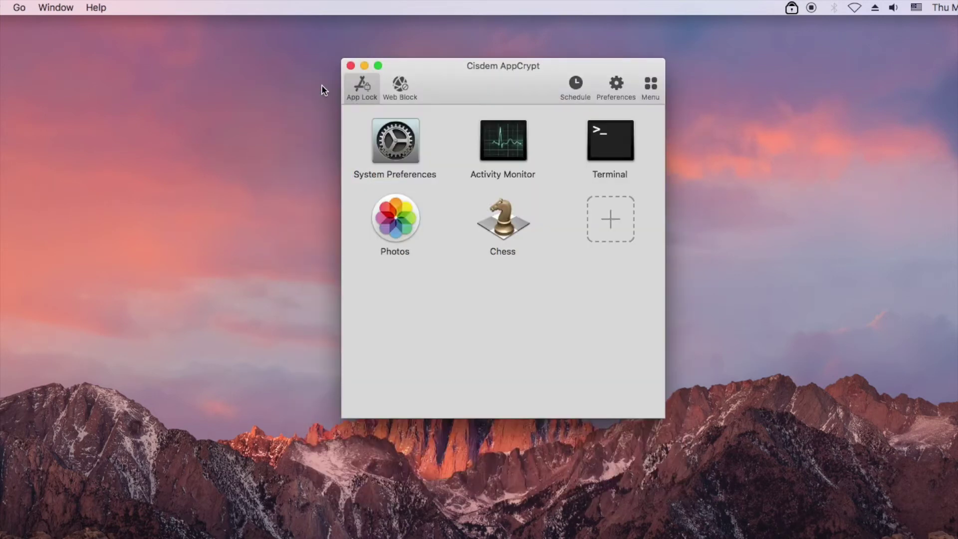
left_click(349, 66)
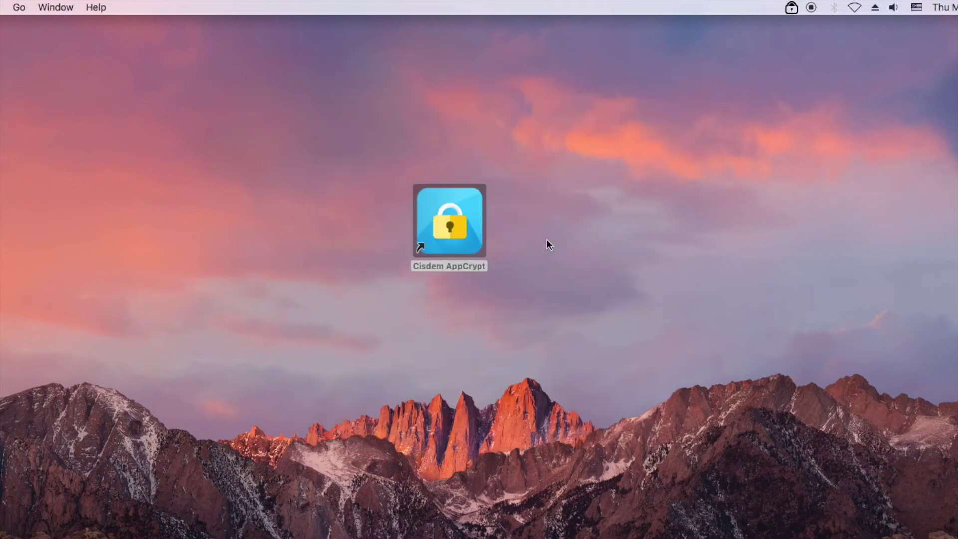
left_click(791, 8)
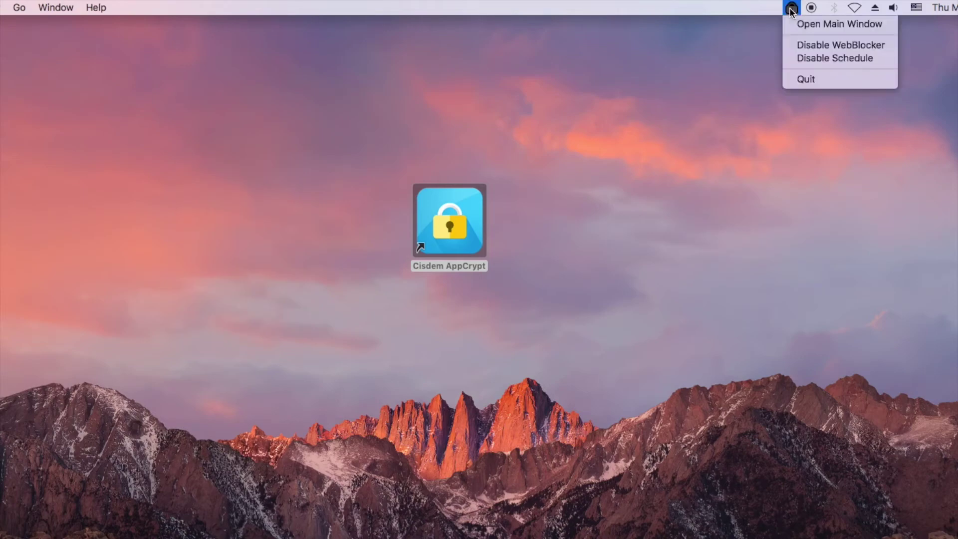
left_click(798, 24)
Step: Unlock AppCrypt and remove nationalgeographic.com from the Web Block list
type("1234")
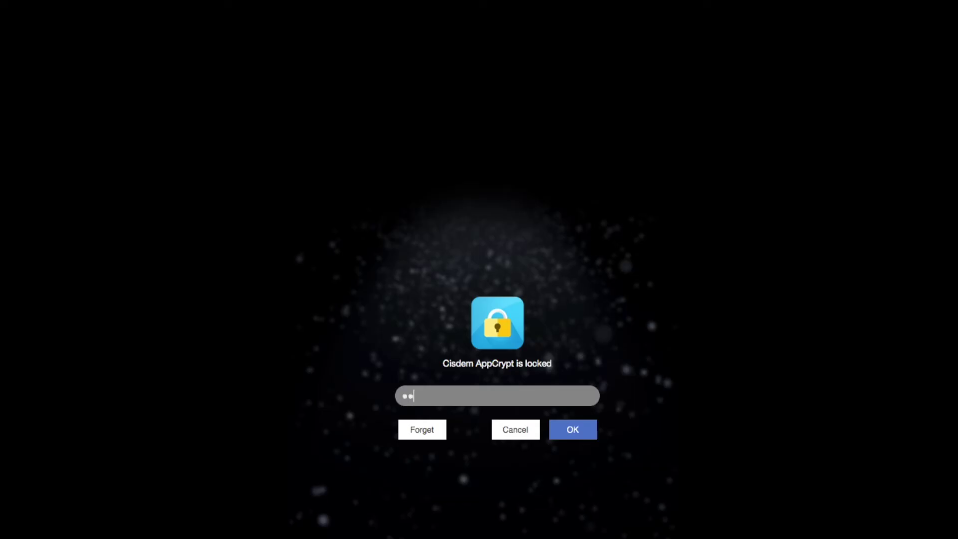
left_click(582, 432)
left_click(400, 89)
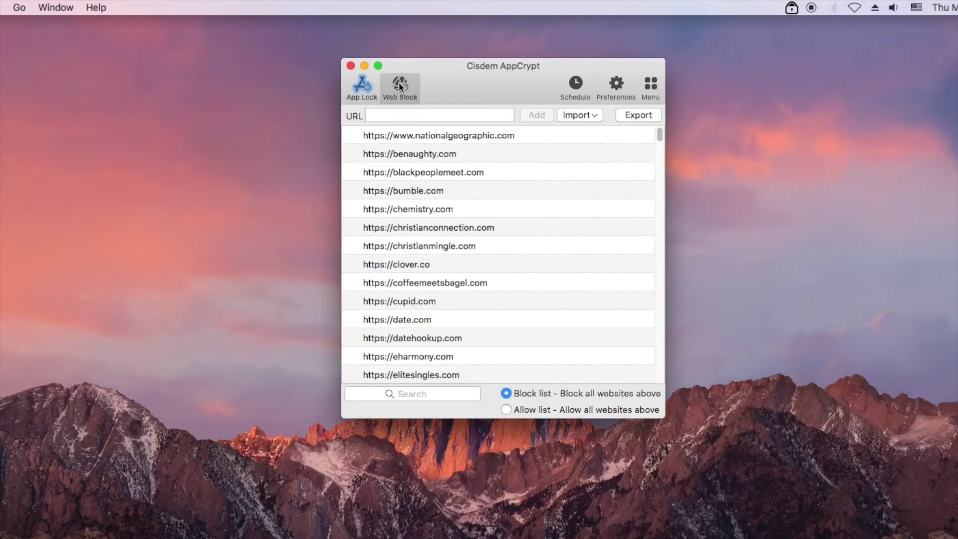
left_click(416, 138)
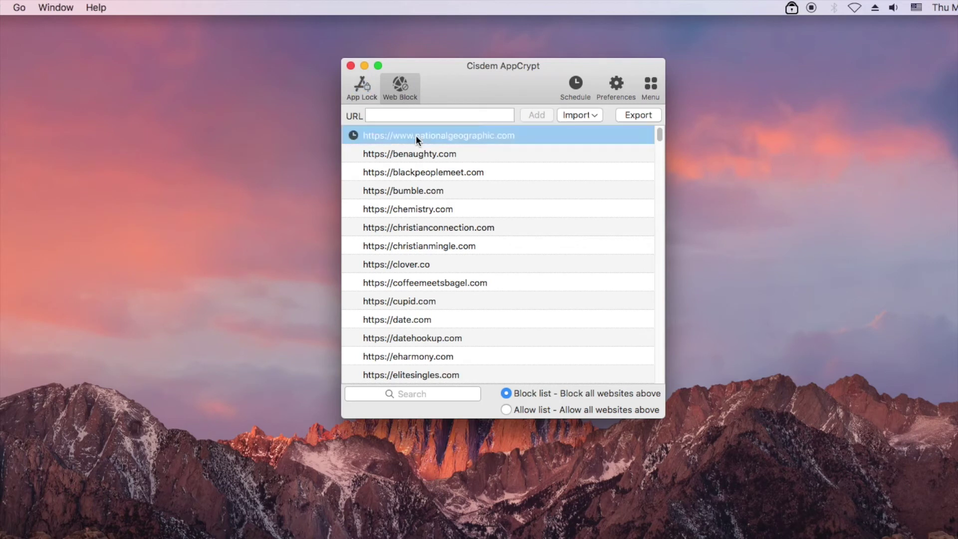
right_click(416, 136)
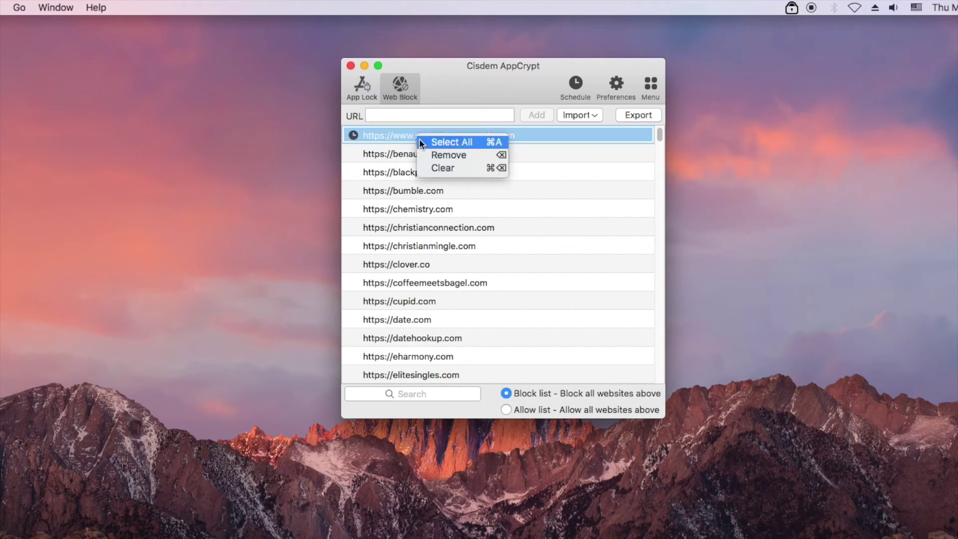
left_click(435, 155)
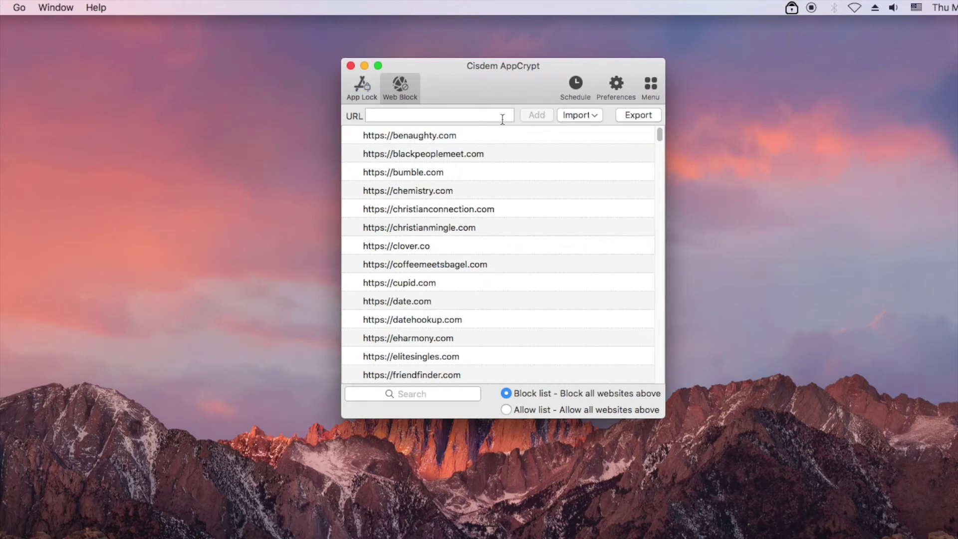
Step: Clear all remaining websites from the Web Block list and close the main window
left_click(436, 172)
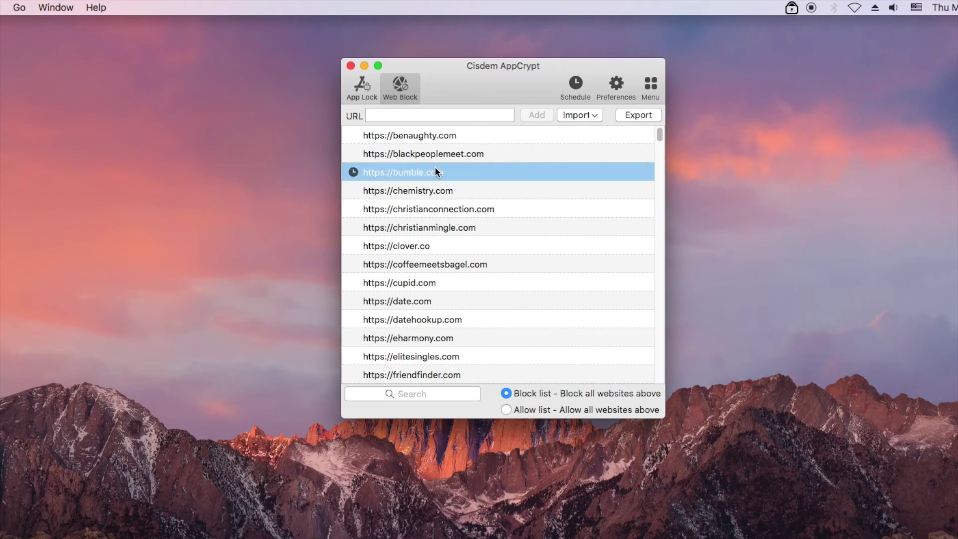
right_click(531, 217)
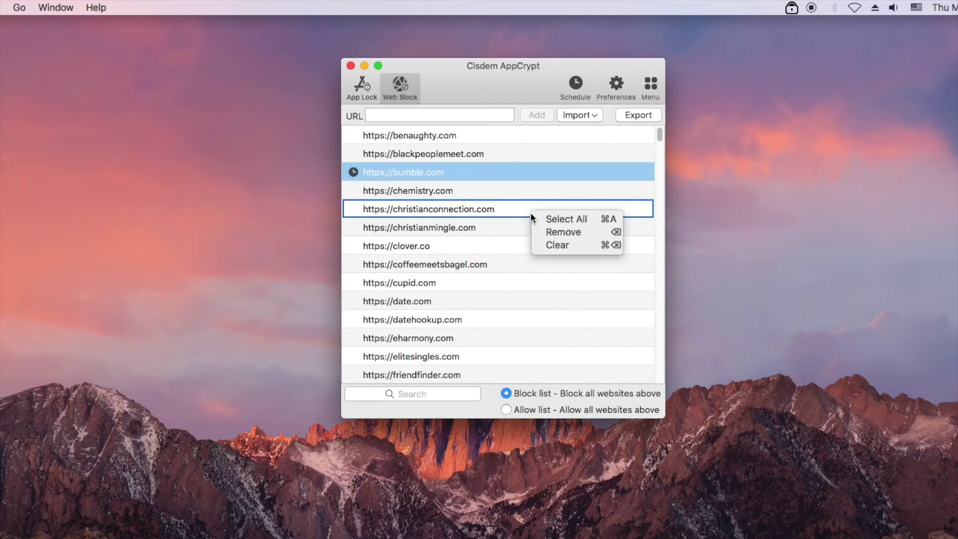
left_click(656, 134)
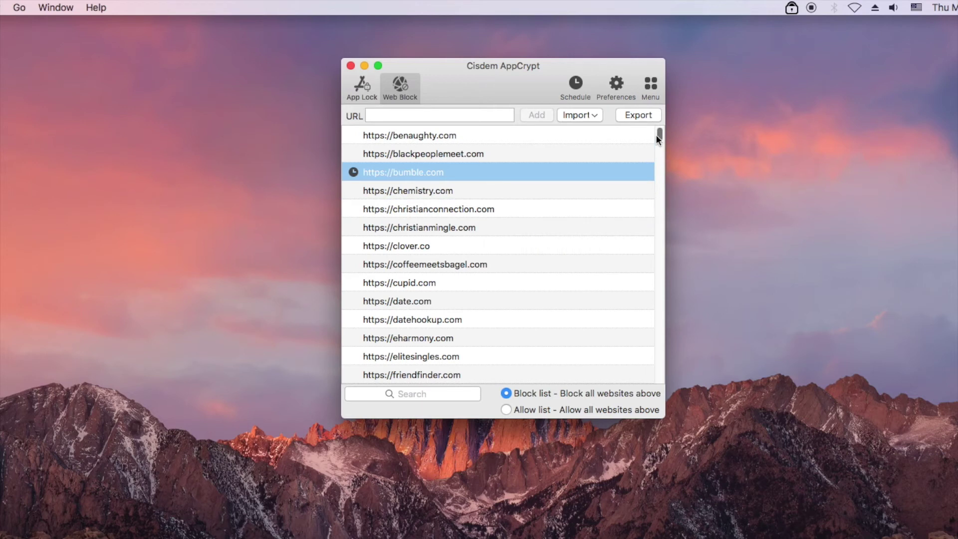
left_click_drag(656, 133, 657, 200)
right_click(513, 200)
left_click(545, 235)
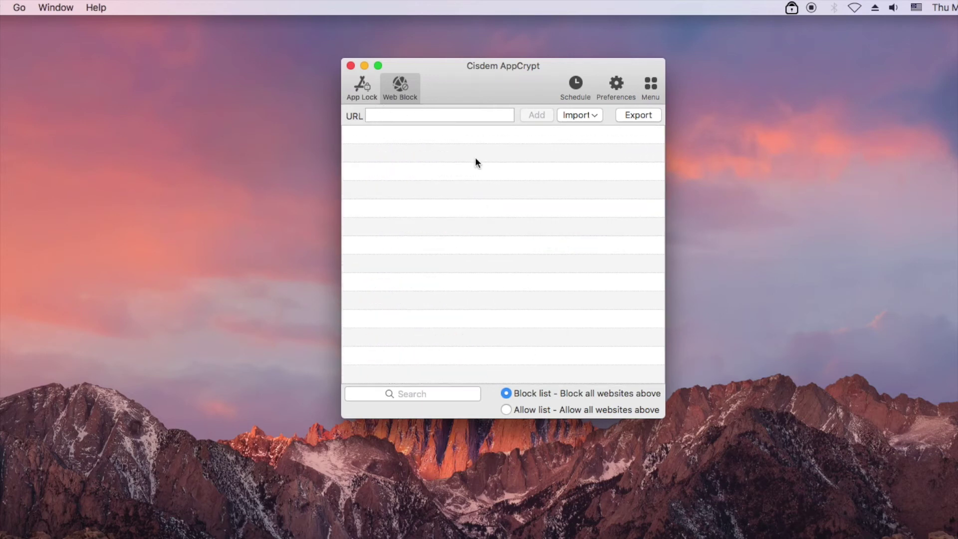
left_click(351, 66)
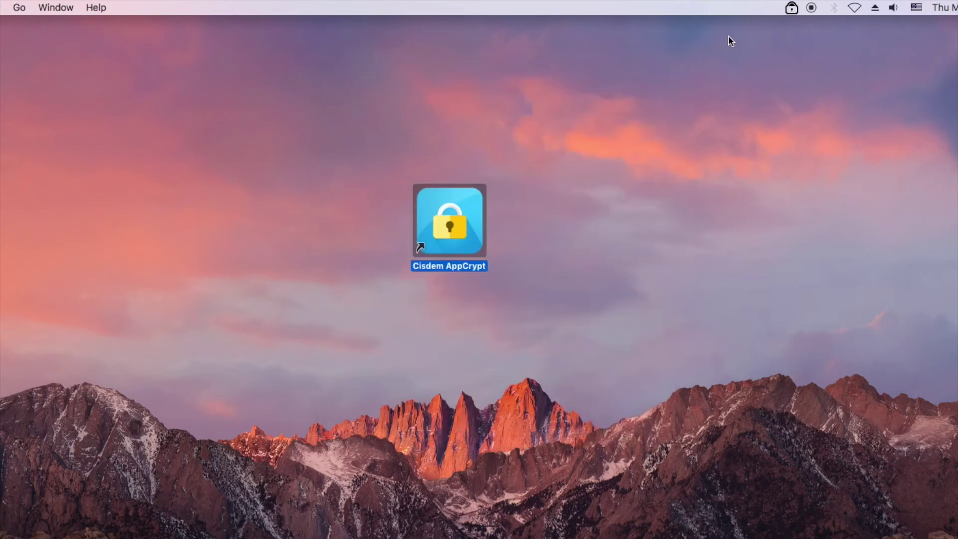
Step: Turn off website blocking from AppCrypt's menu-bar menu
left_click(791, 9)
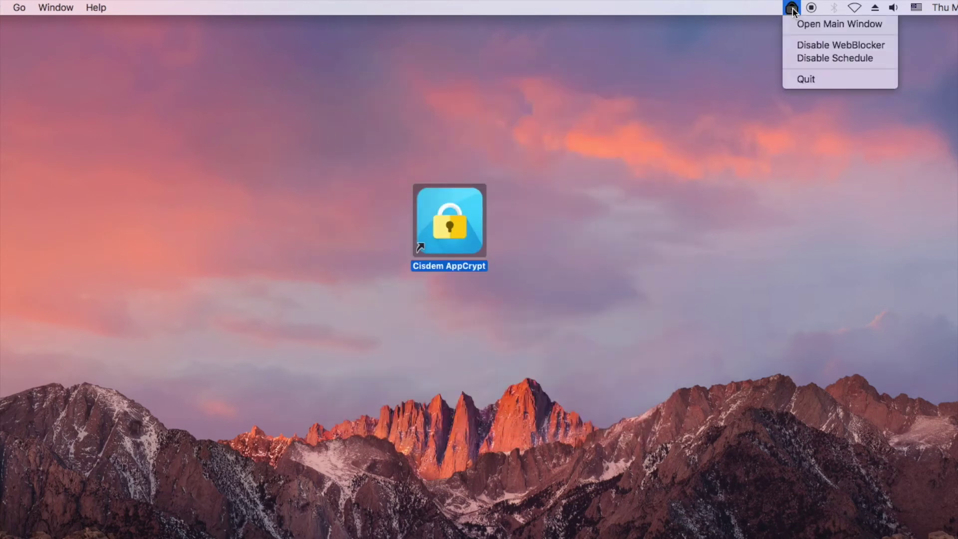
left_click(833, 43)
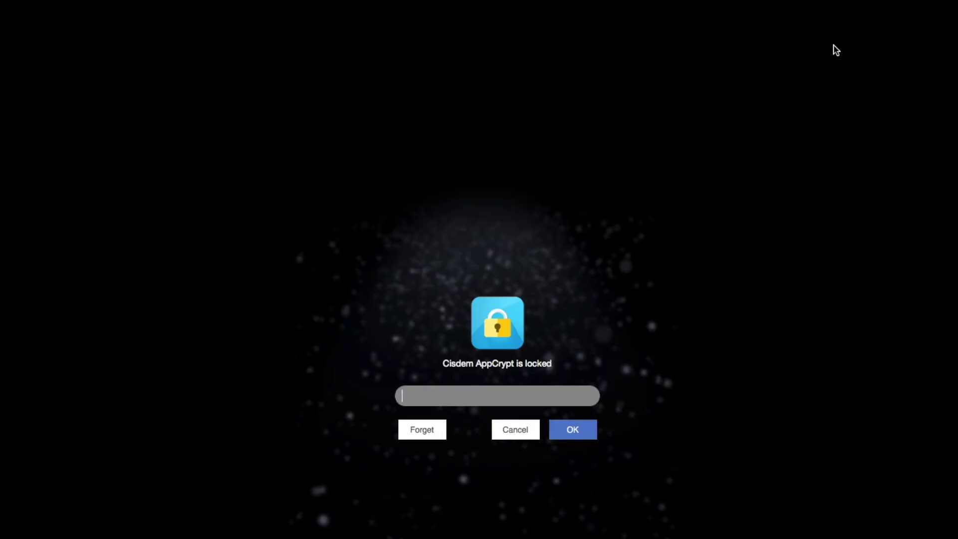
type("***")
left_click(573, 435)
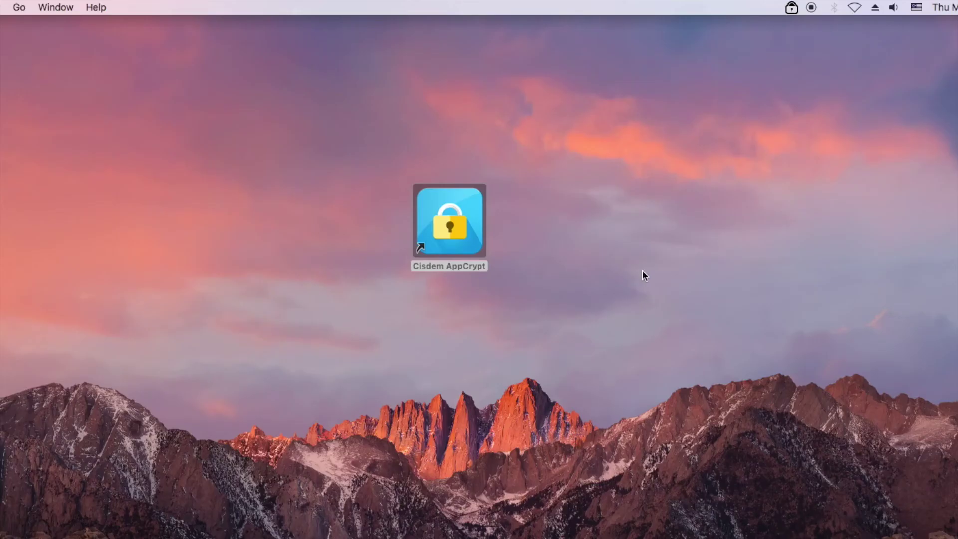
Step: Unlock AppCrypt with the password to reopen the main window on the empty Web Block list
left_click(791, 9)
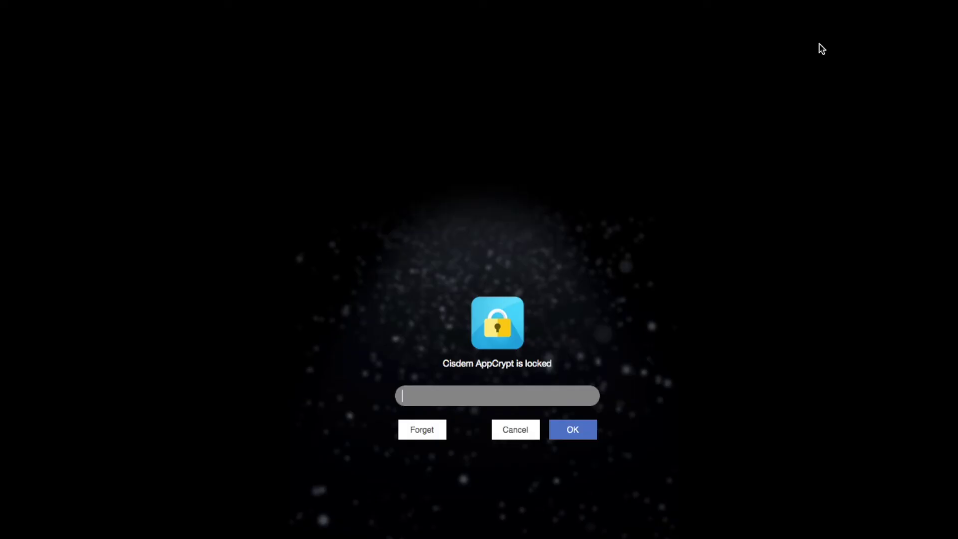
type("•••")
left_click(577, 429)
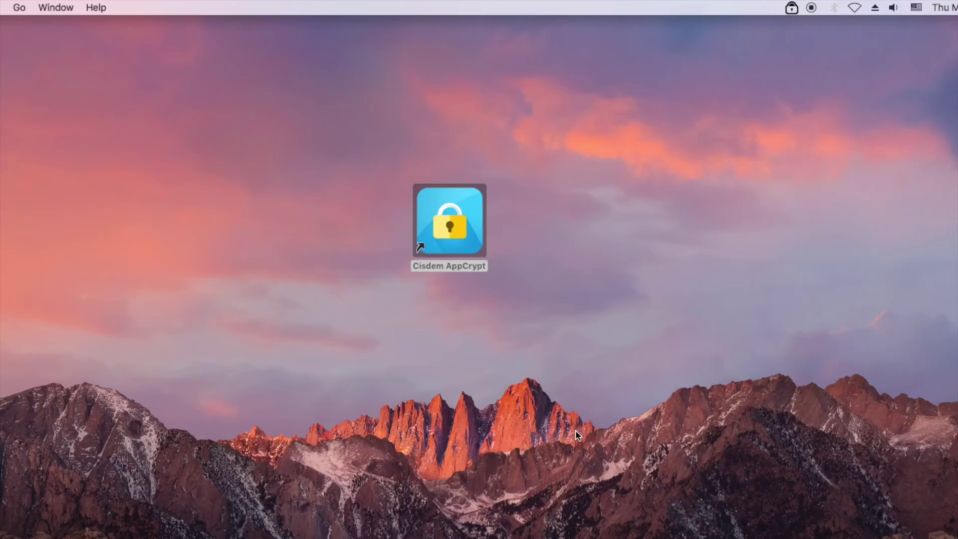
type("•••")
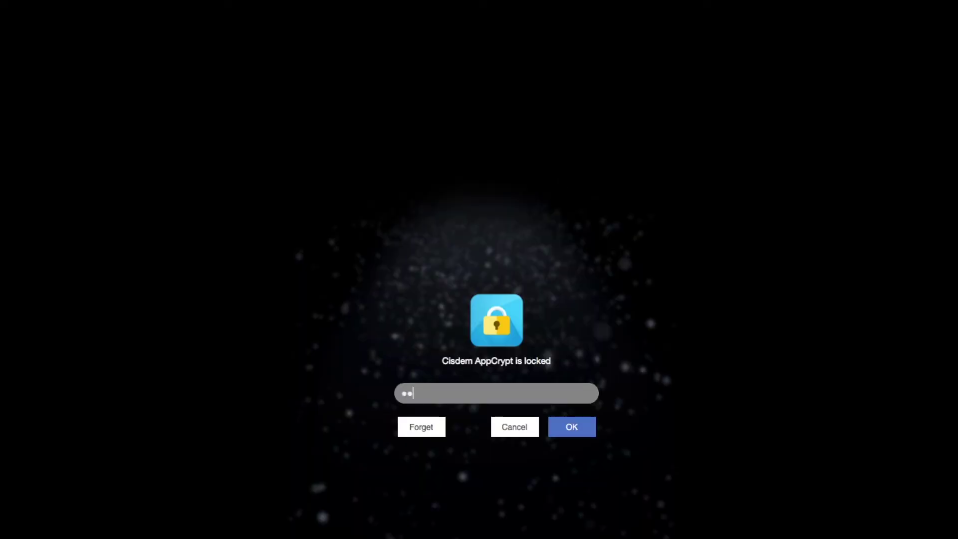
left_click(568, 438)
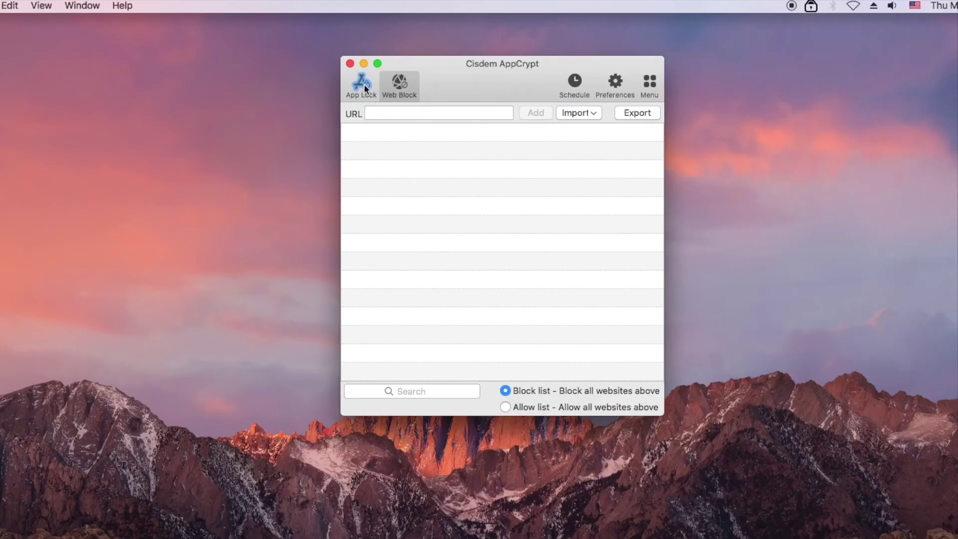
Step: Add youtube.com and facebook.com to the Web Block list, one after the other
left_click(410, 111)
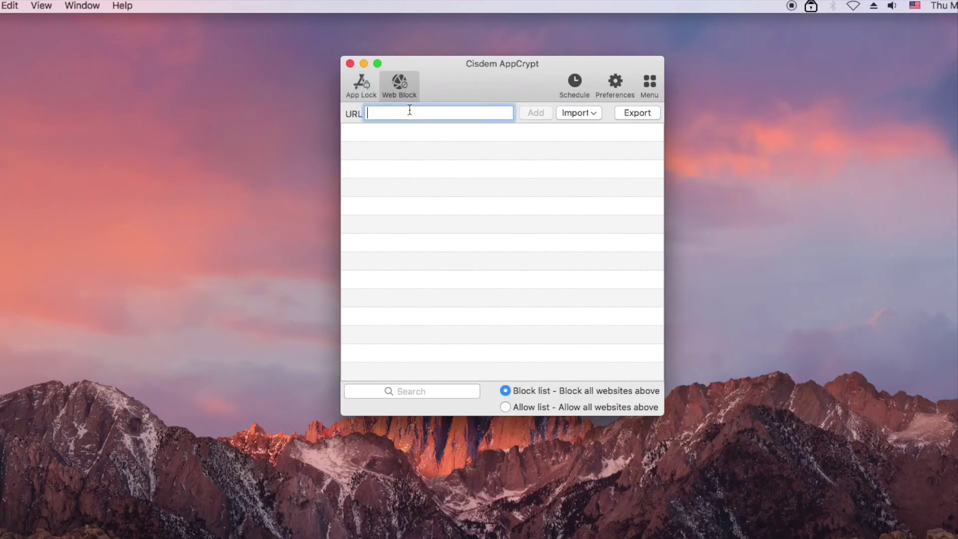
type("youtube.com")
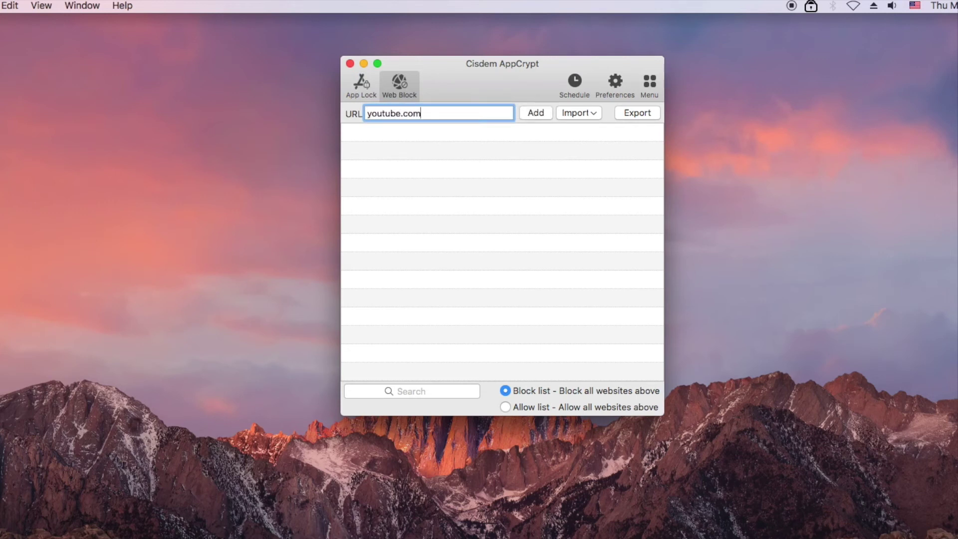
left_click(531, 112)
triple_click(480, 112)
key("BackSpace")
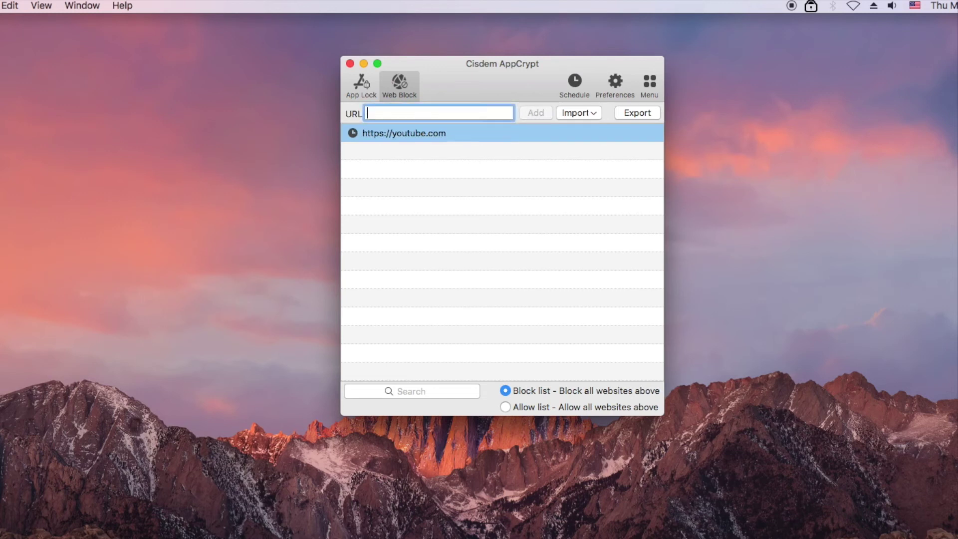
type("facebook.com")
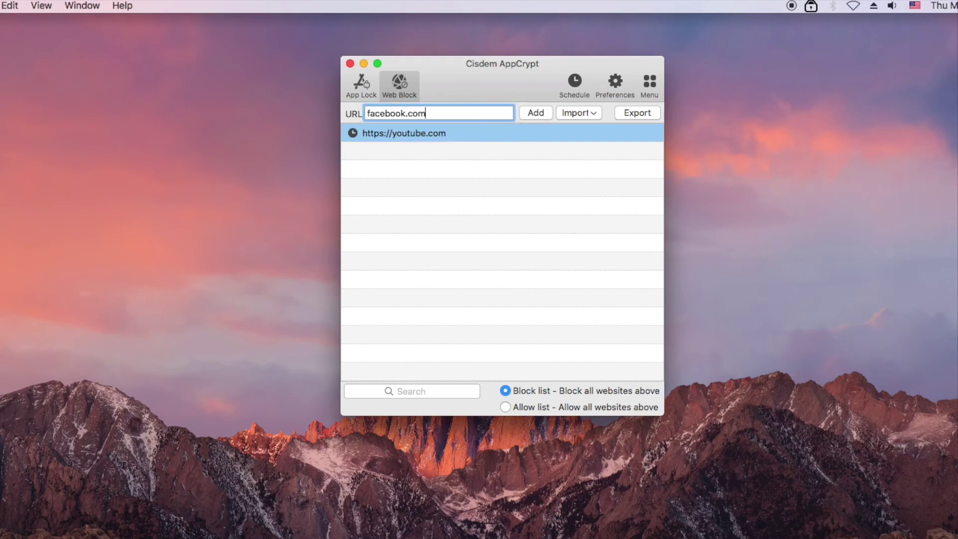
left_click(535, 113)
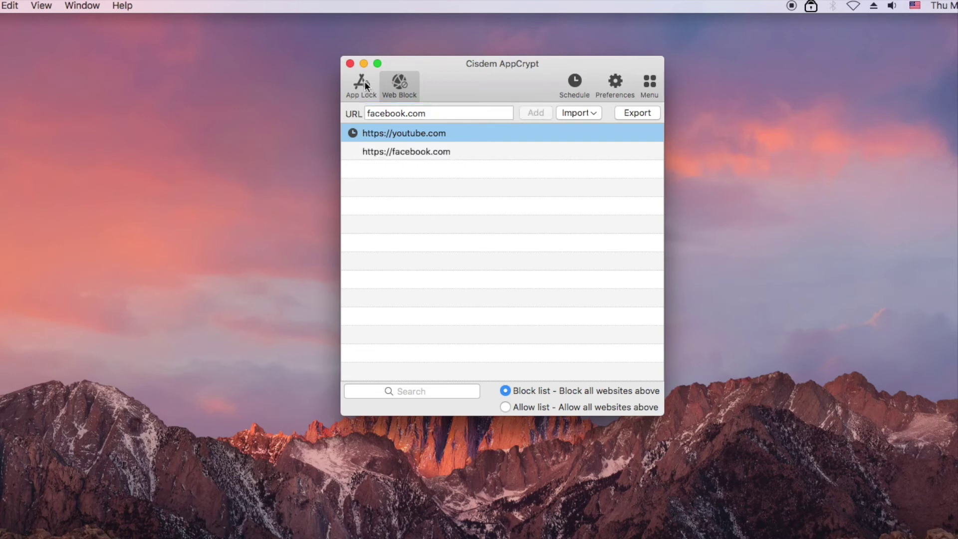
left_click(573, 83)
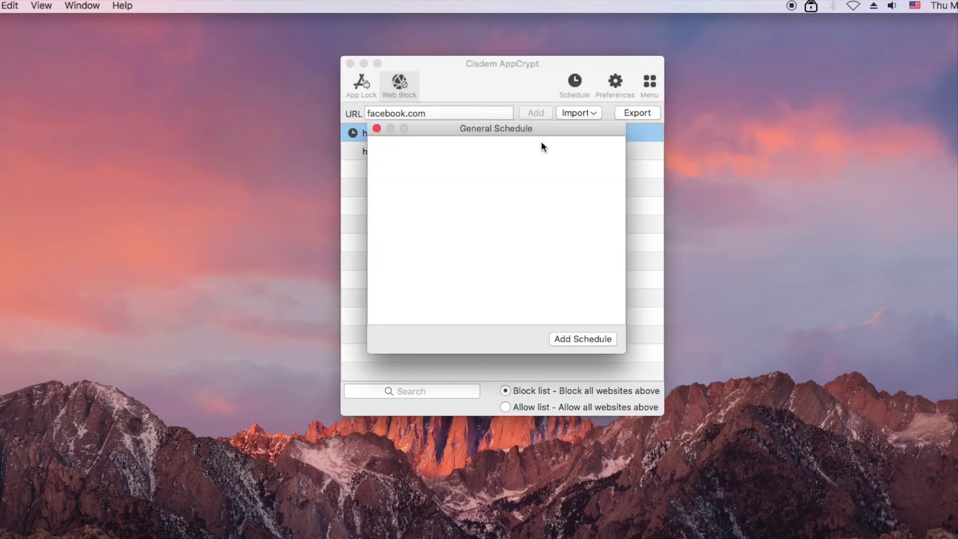
Step: Add a Working Day time slot from 6:00 PM to 8:00 PM to the General Schedule
left_click(577, 339)
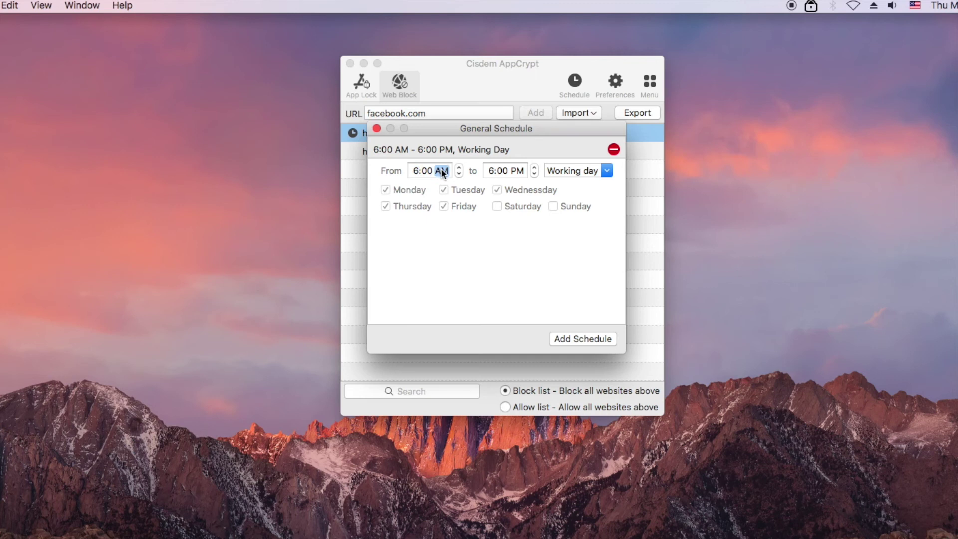
key("Up")
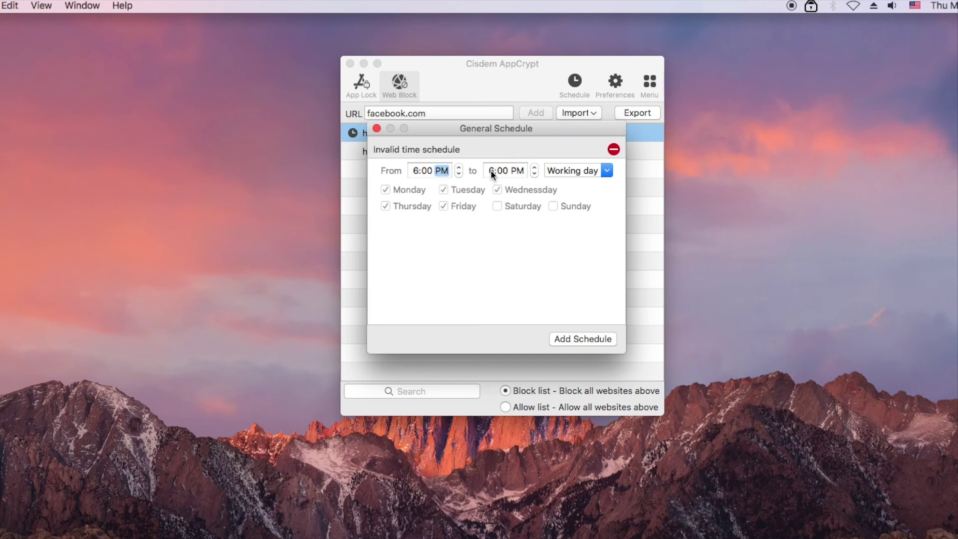
left_click(490, 170)
type("8")
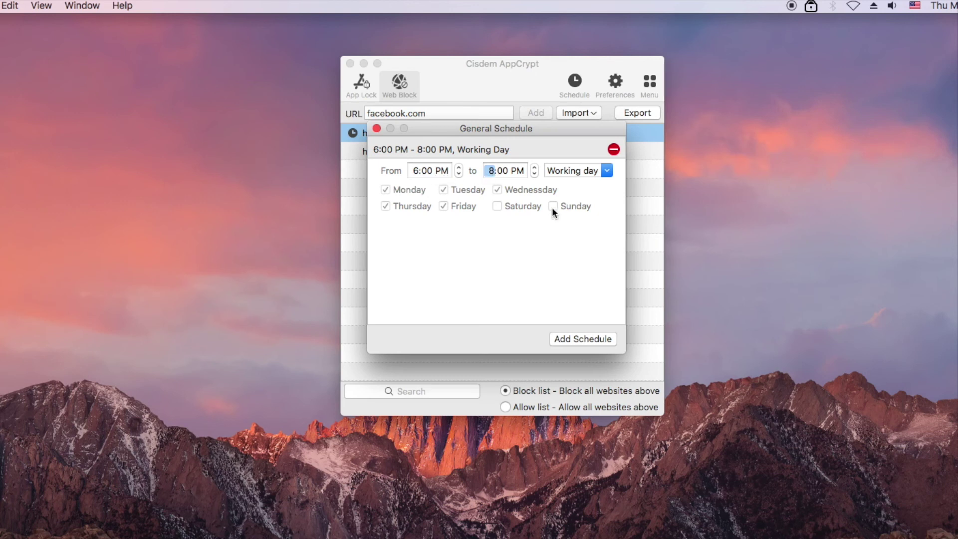
left_click(572, 339)
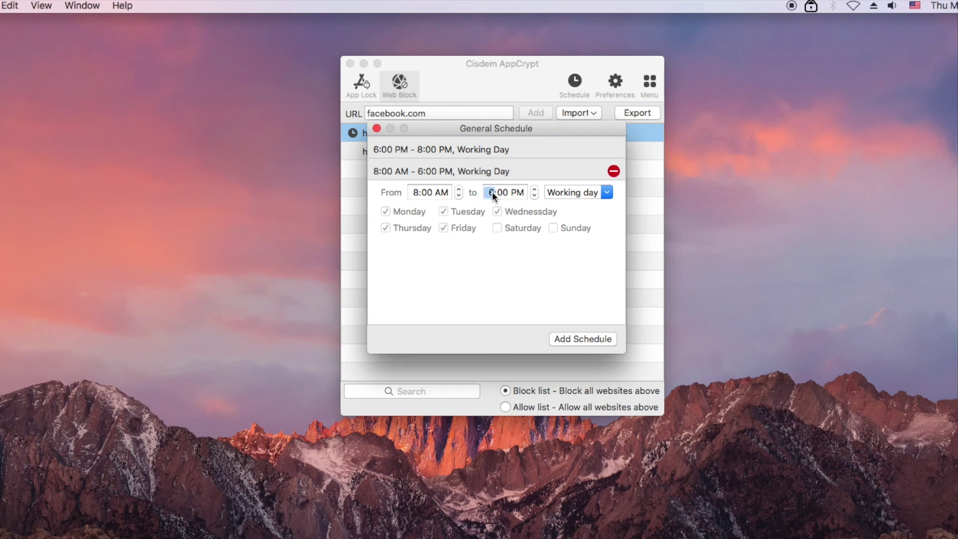
Step: Set the second general schedule slot to 8:00 AM–10:00 PM on Weekend
type("10")
left_click(607, 192)
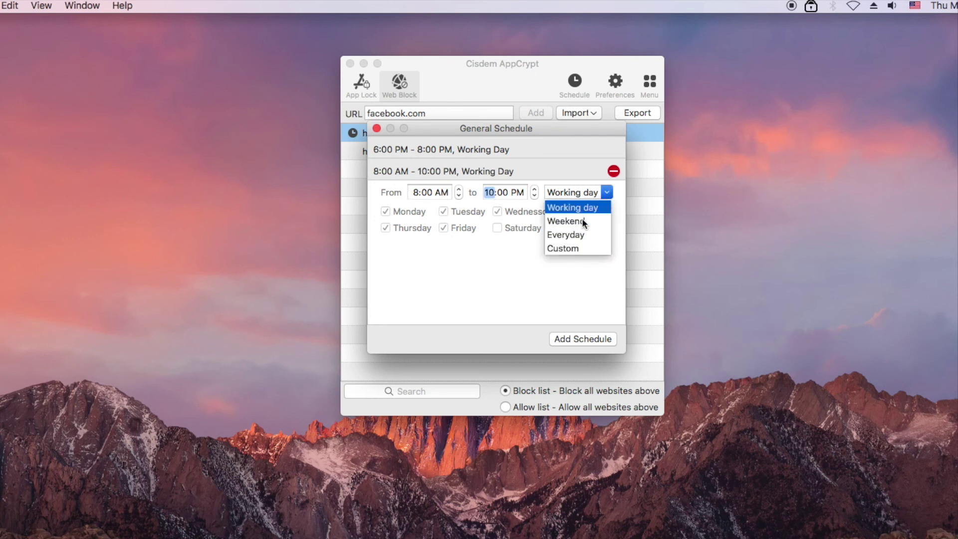
left_click(583, 223)
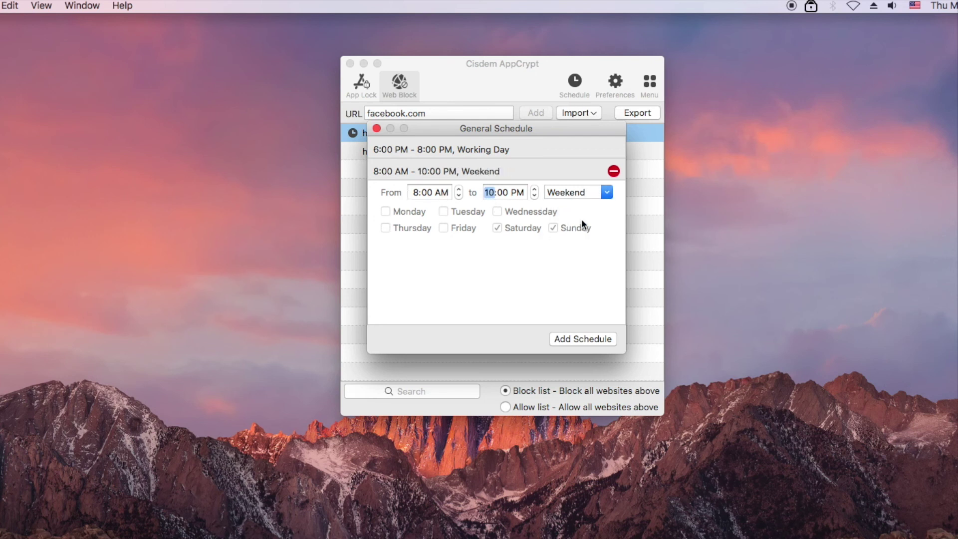
left_click(524, 149)
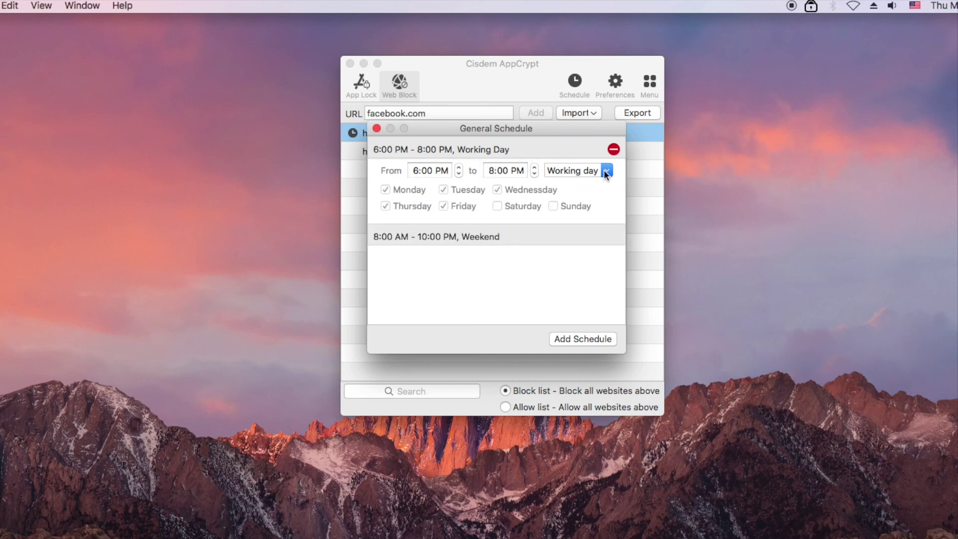
left_click(571, 236)
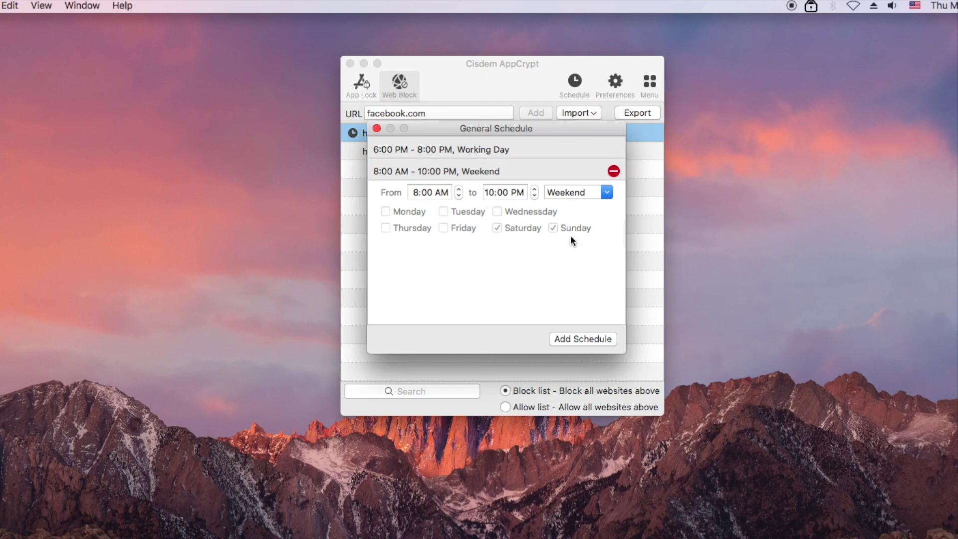
Step: Delete both the weekend and working-day slots from the general schedule, leaving it empty
left_click(376, 129)
left_click(574, 84)
left_click(376, 129)
left_click(366, 86)
left_click(399, 84)
left_click(569, 86)
left_click(613, 169)
left_click(613, 150)
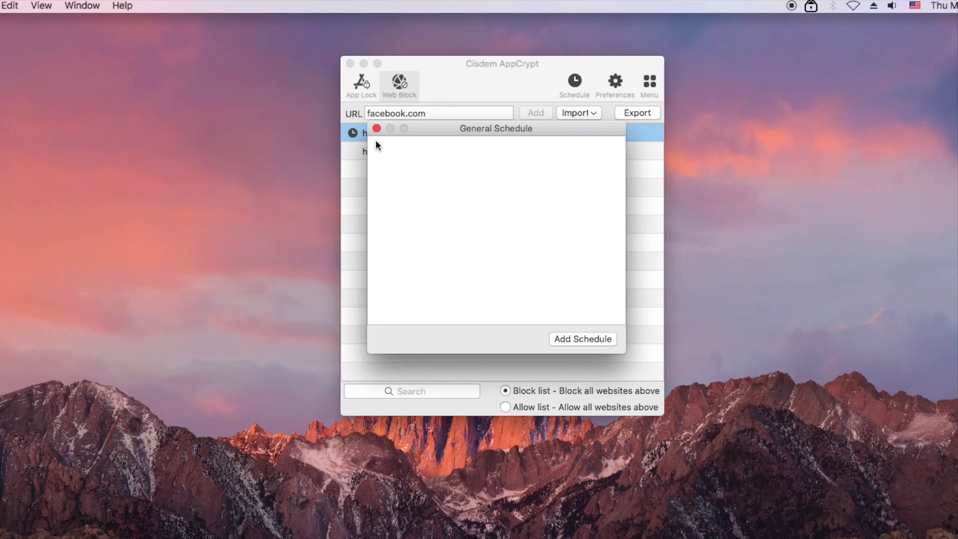
left_click(376, 129)
left_click(399, 176)
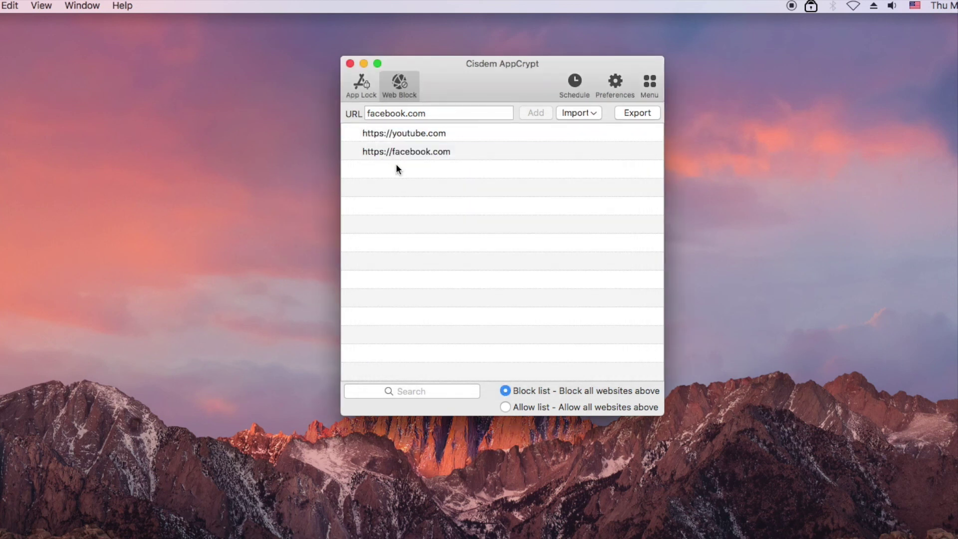
Step: Turn on a custom schedule for youtube.com and add an 8:00 AM–6:00 PM Working Day slot
left_click(387, 132)
left_click(353, 133)
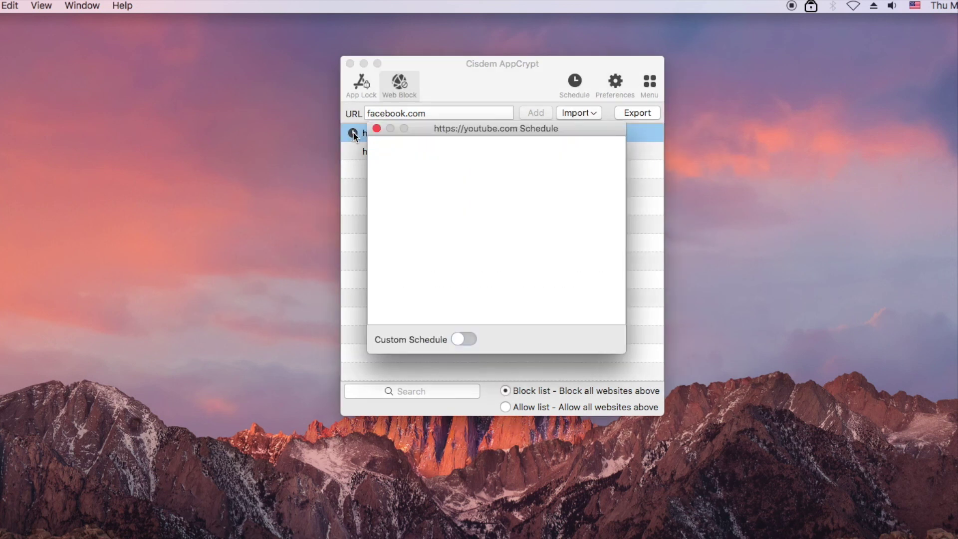
left_click(456, 339)
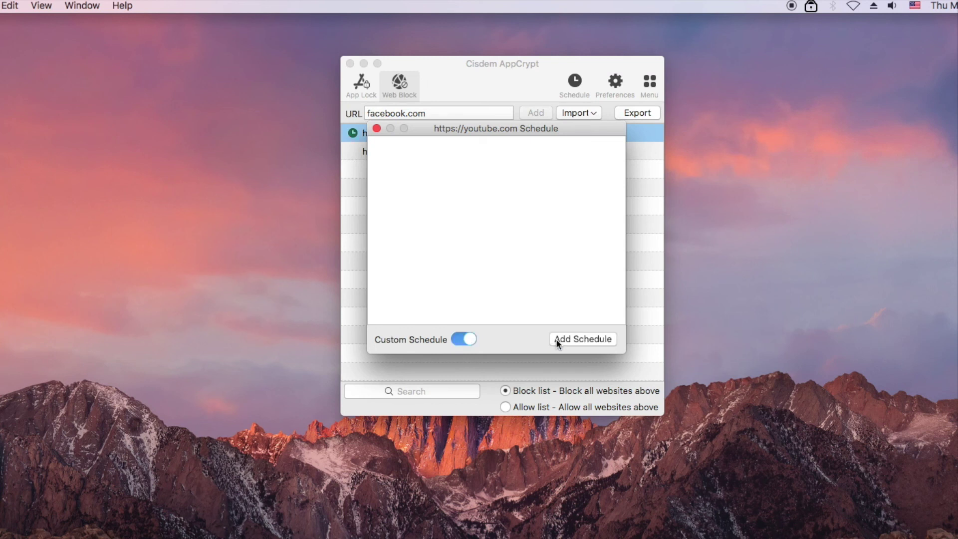
left_click(557, 341)
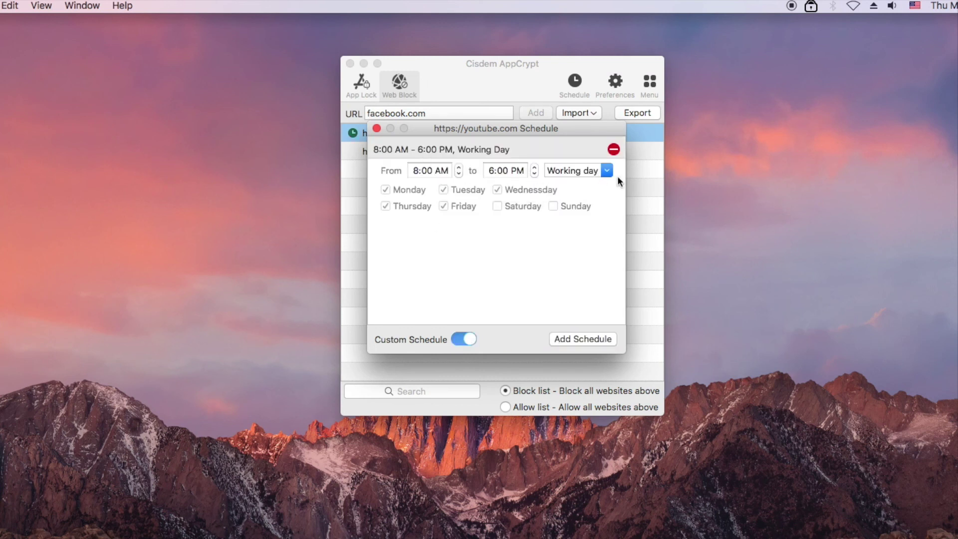